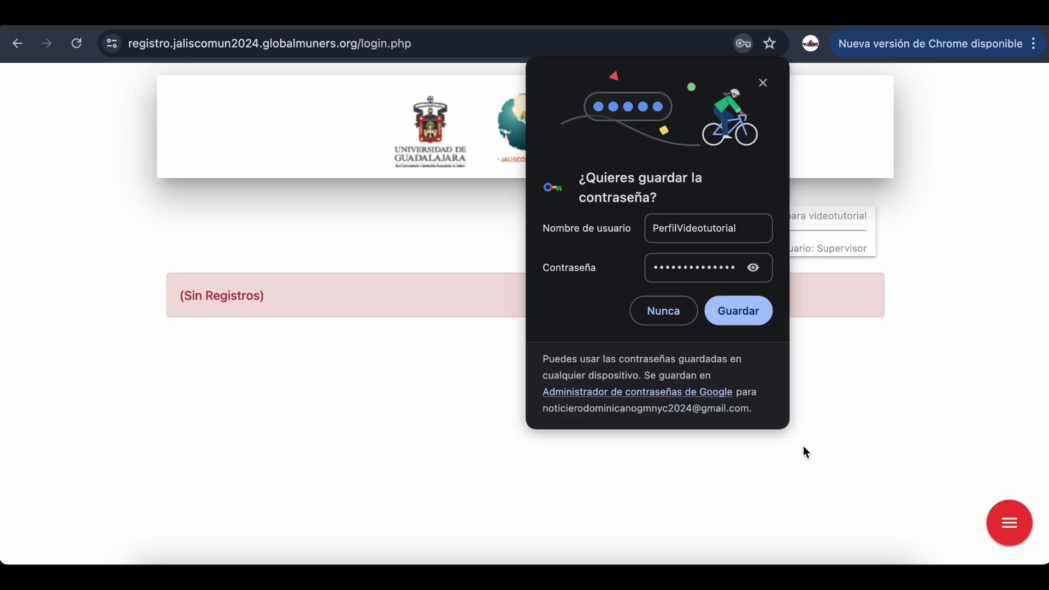
Decline Chrome's offer to save the password and bring up the floating red menu
left_click(683, 314)
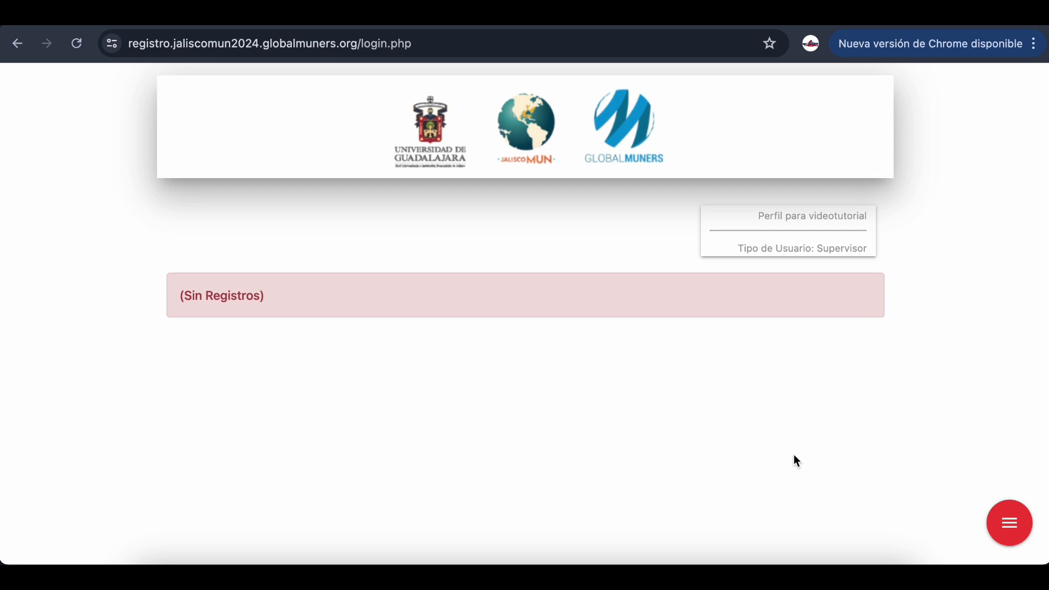
mouse_move(1009, 534)
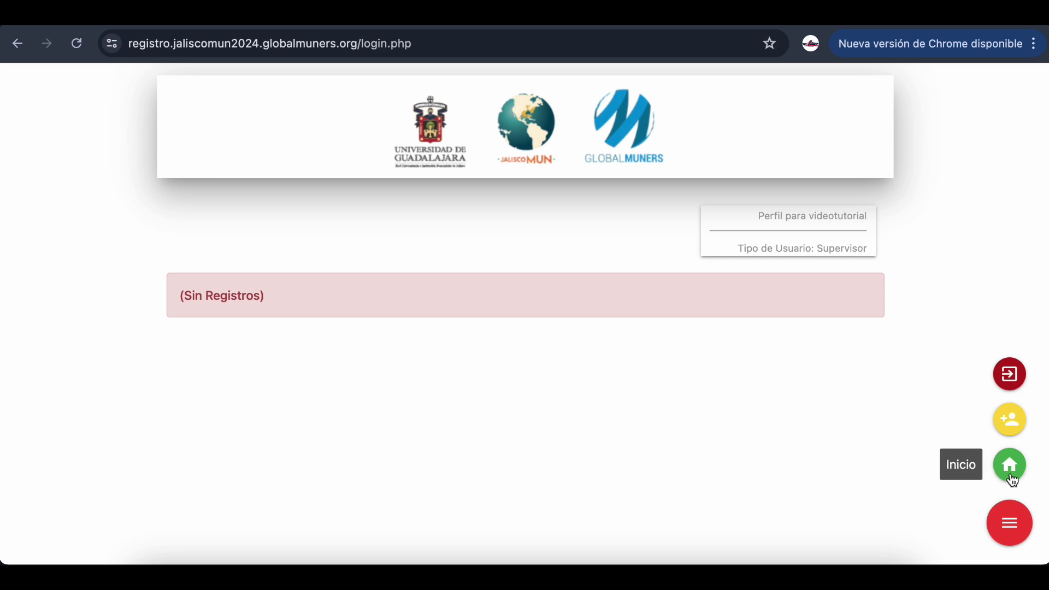
Start a new participant and enter the participant's first name, second name and both surnames
left_click(1011, 422)
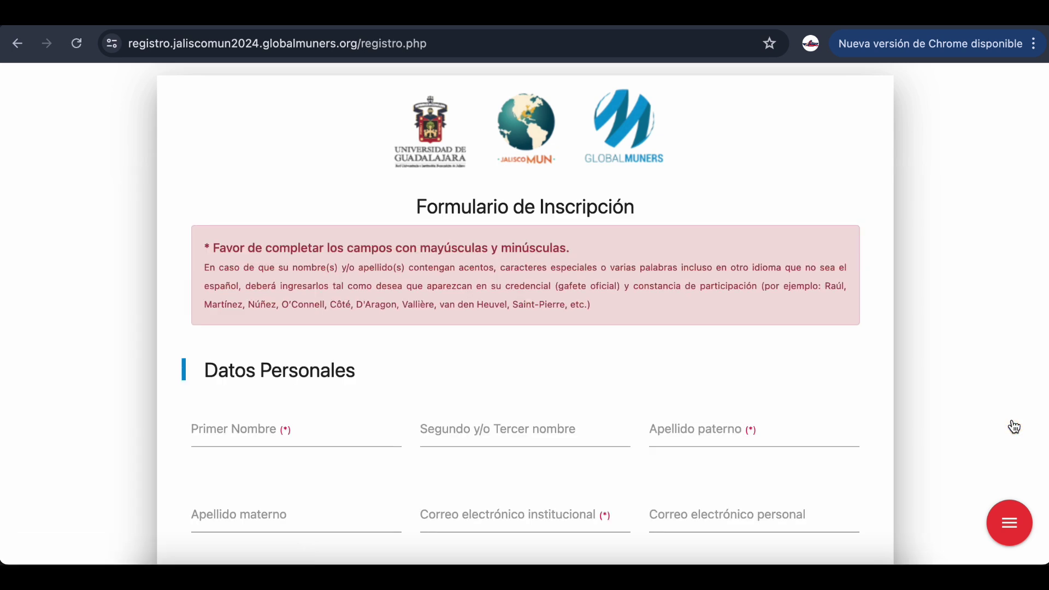
scroll(1013, 426, "down", 2)
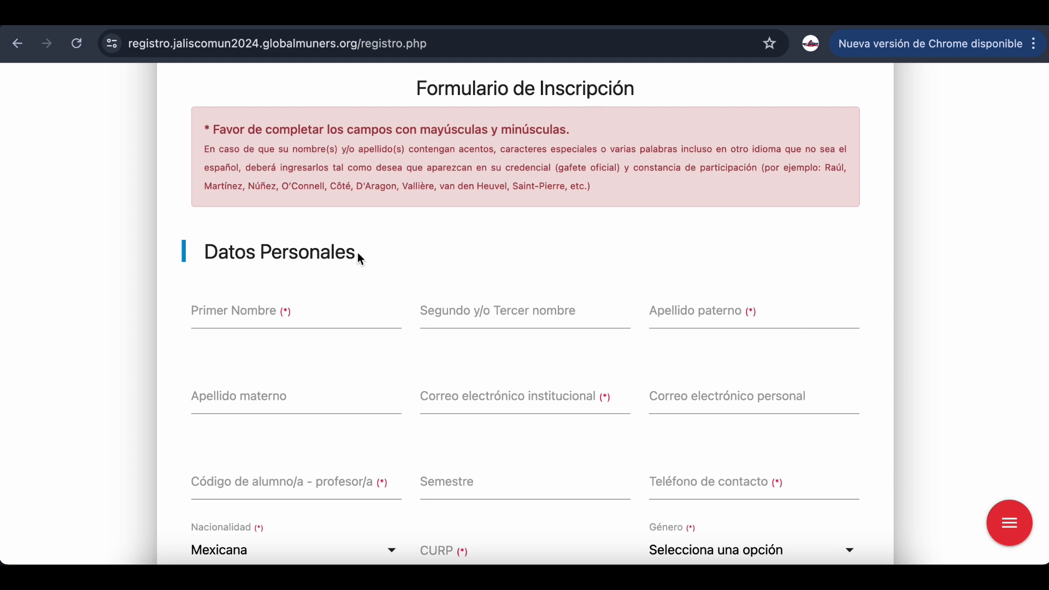
left_click_drag(357, 252, 209, 239)
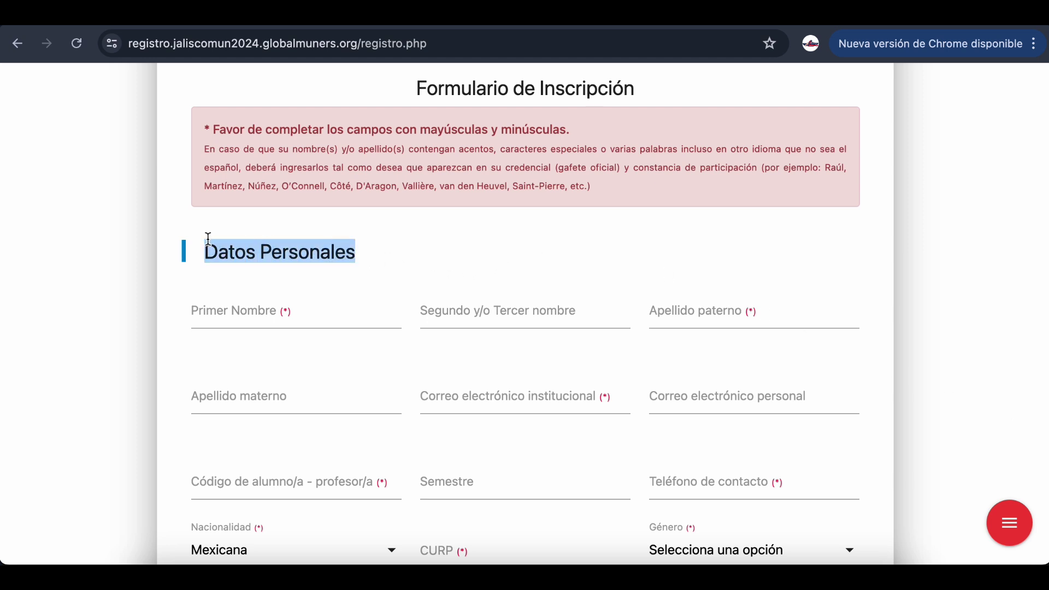
left_click(80, 296)
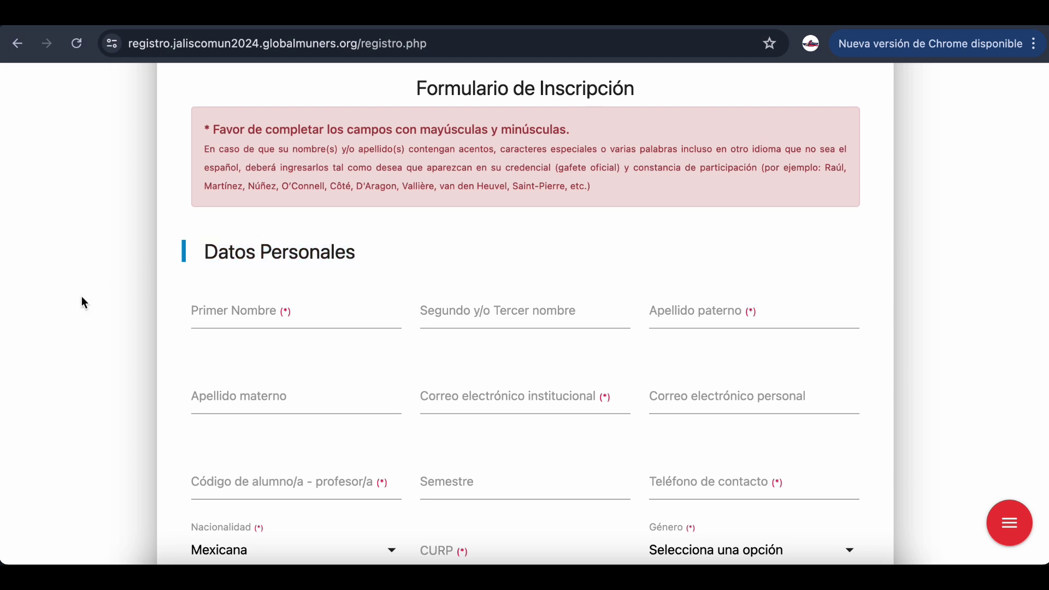
left_click(235, 312)
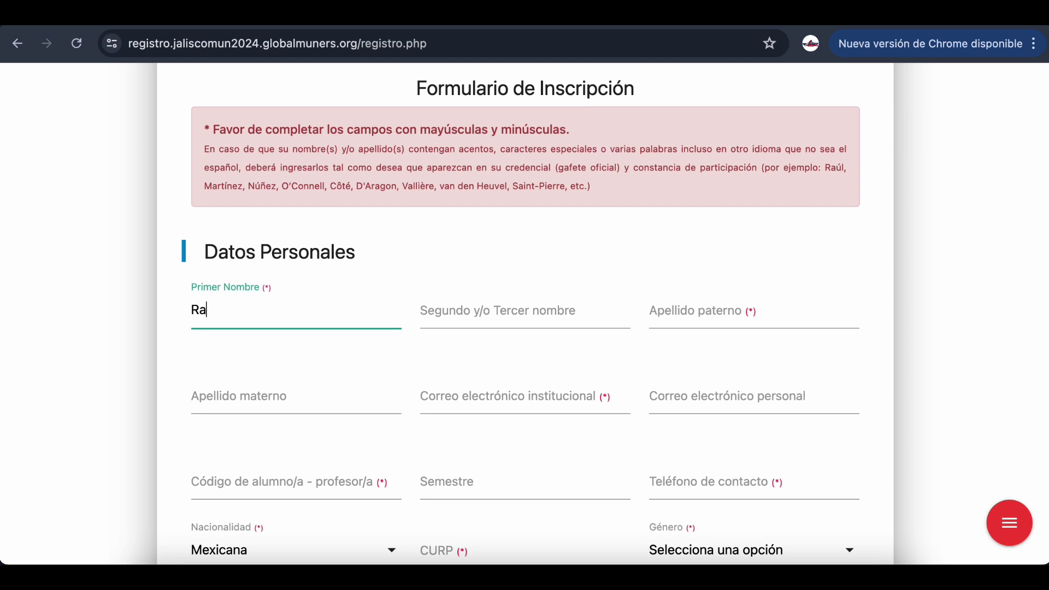
left_click(454, 321)
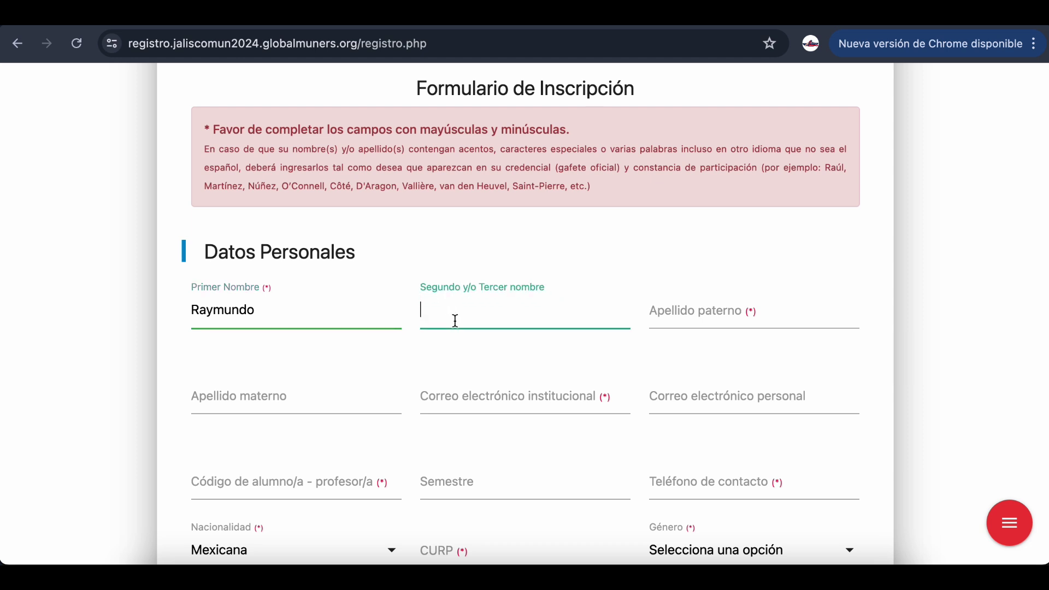
left_click(747, 325)
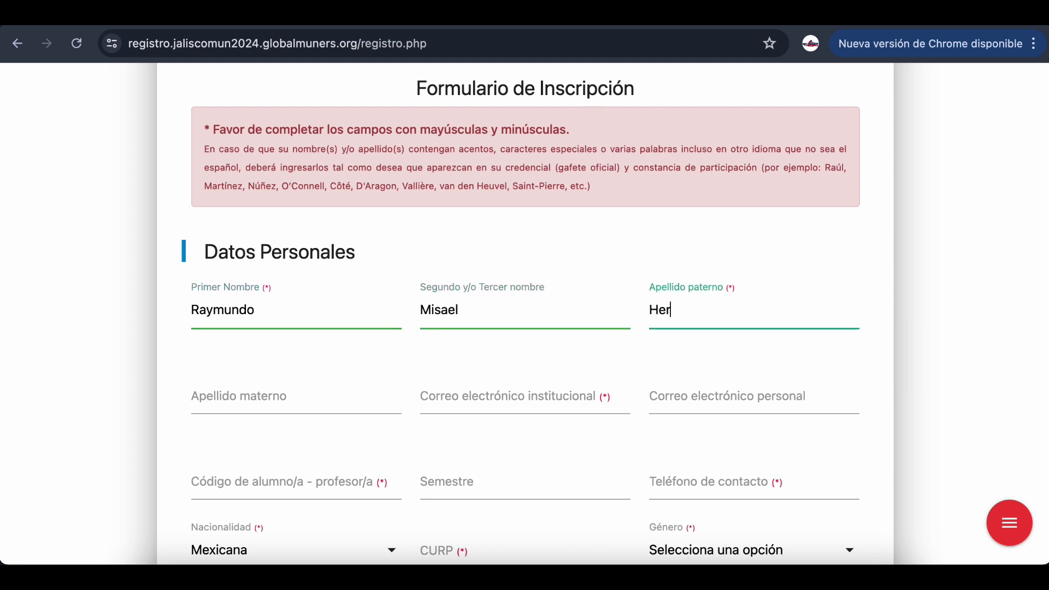
left_click(343, 393)
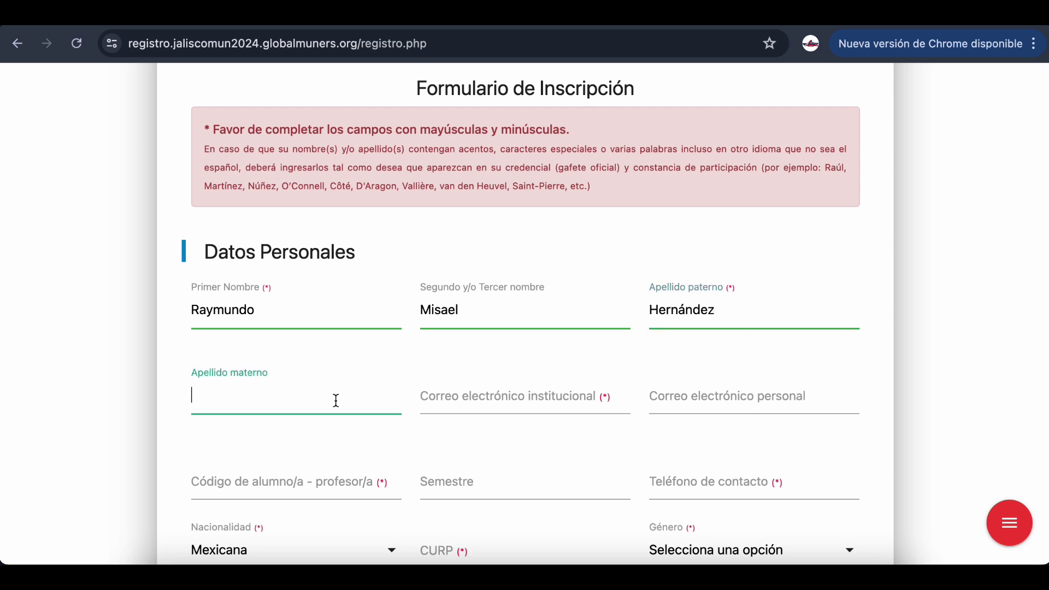
Enter the institutional and personal e-mails, the student code, semester Quinto and the contact phone
left_click(495, 393)
scroll(482, 312, "down", 2)
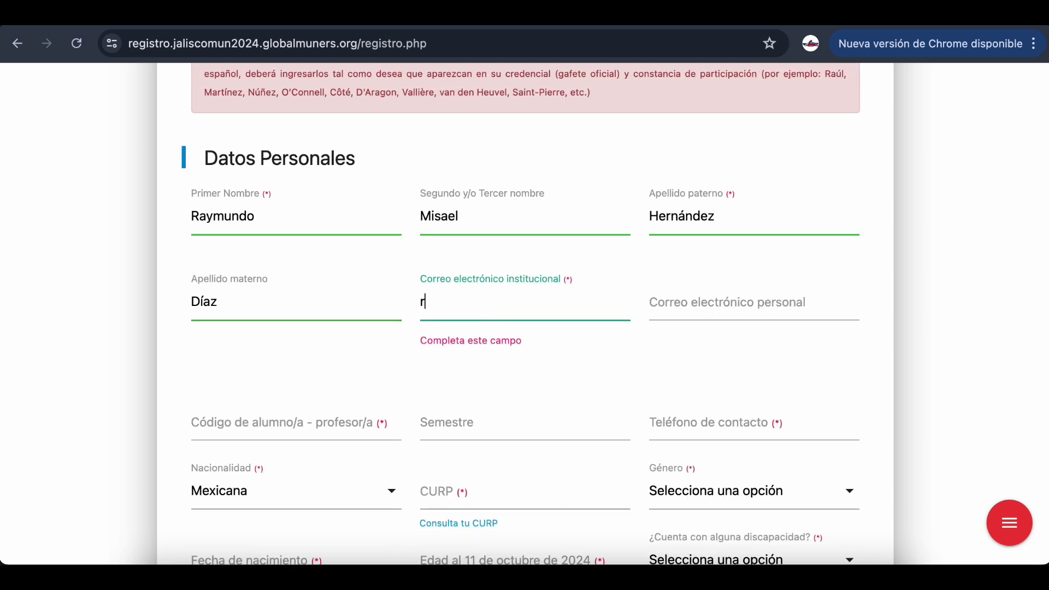
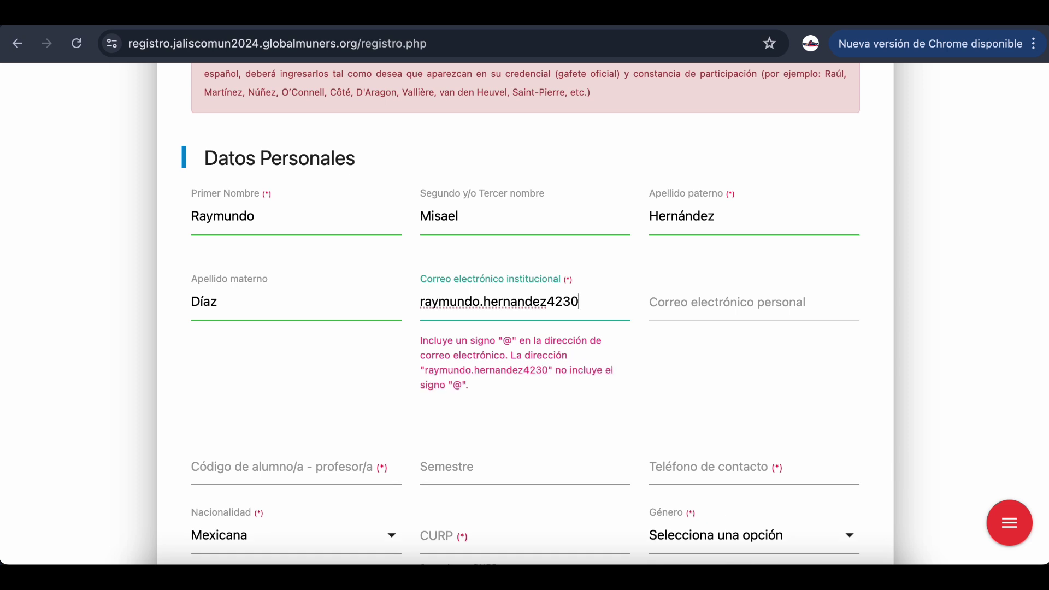
left_click(754, 302)
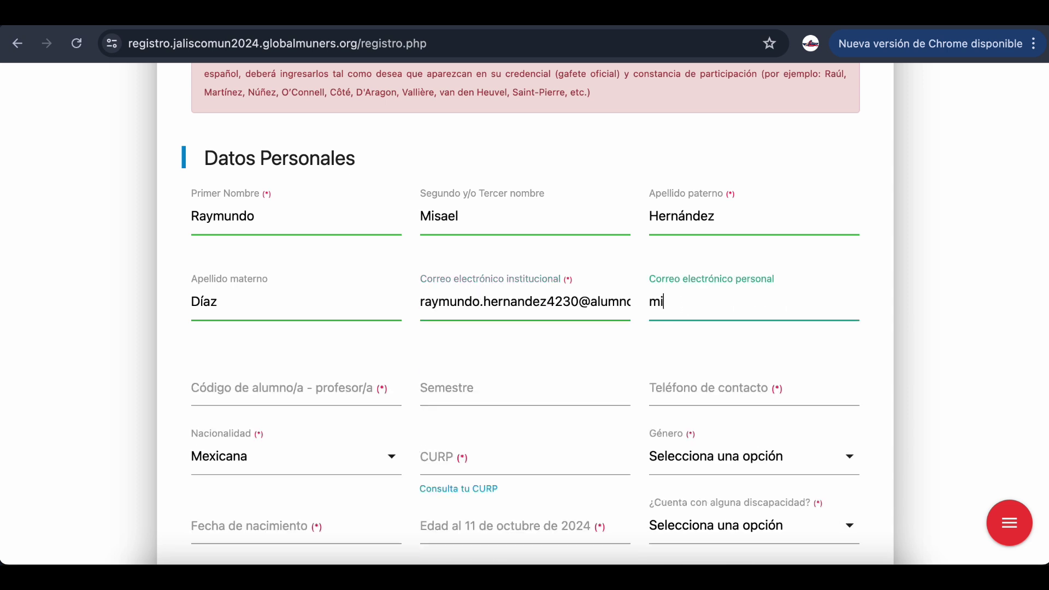
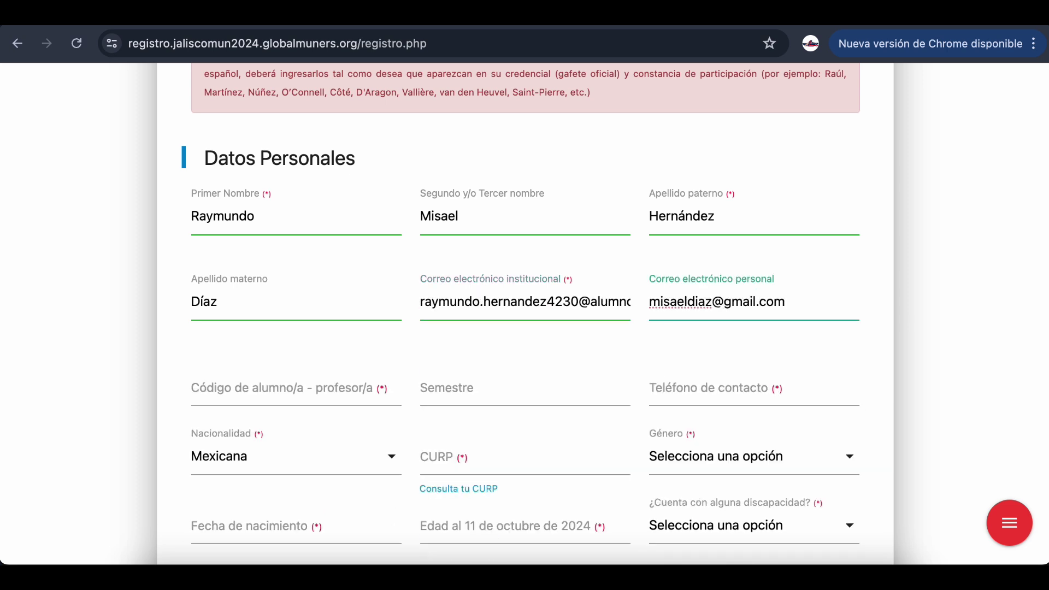
left_click(303, 393)
scroll(303, 393, "down", 3)
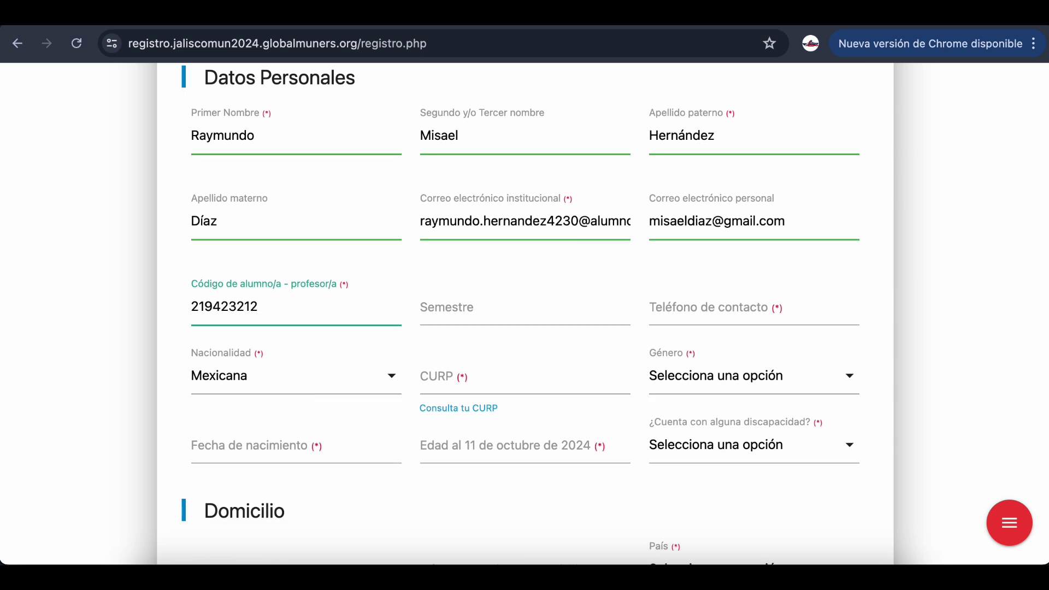
left_click(461, 314)
type("Quinto")
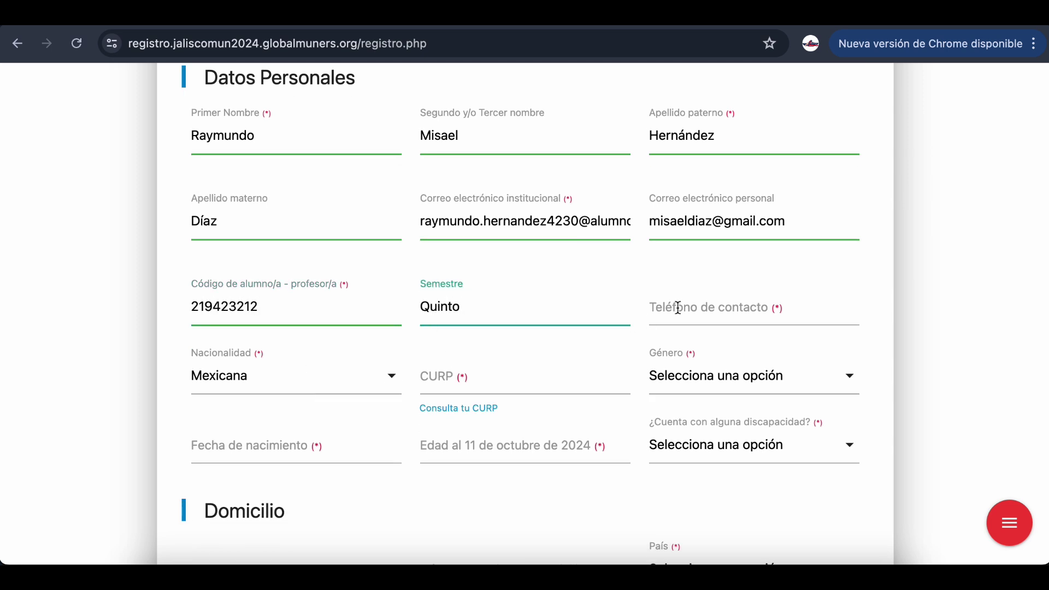
left_click(676, 306)
Consult the official CURP lookup page, then return to the registration form
scroll(330, 384, "down", 3)
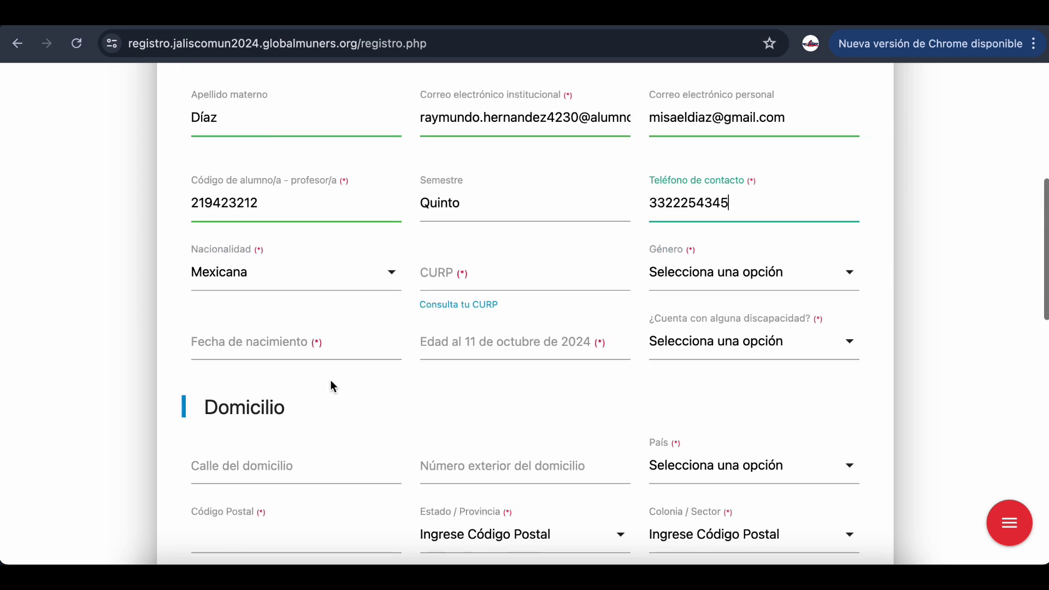
left_click(529, 271)
left_click(471, 306)
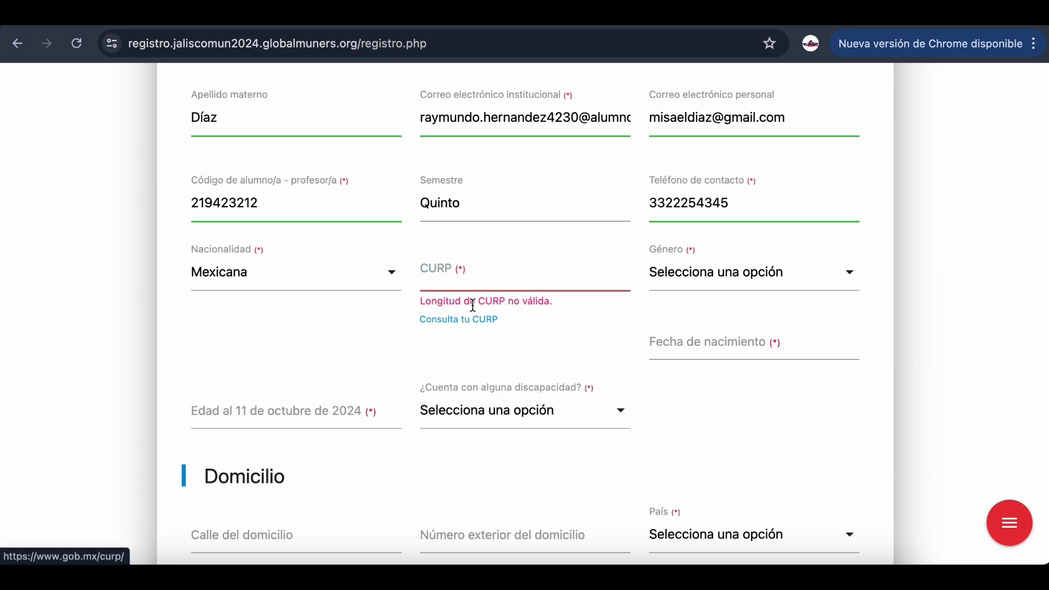
left_click(471, 317)
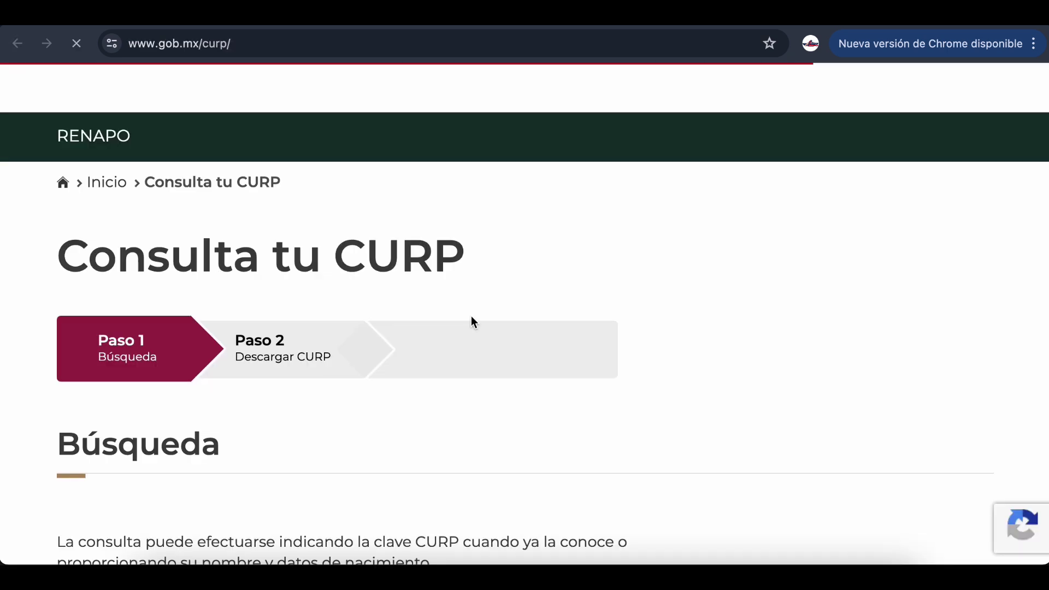
scroll(470, 320, "down", 5)
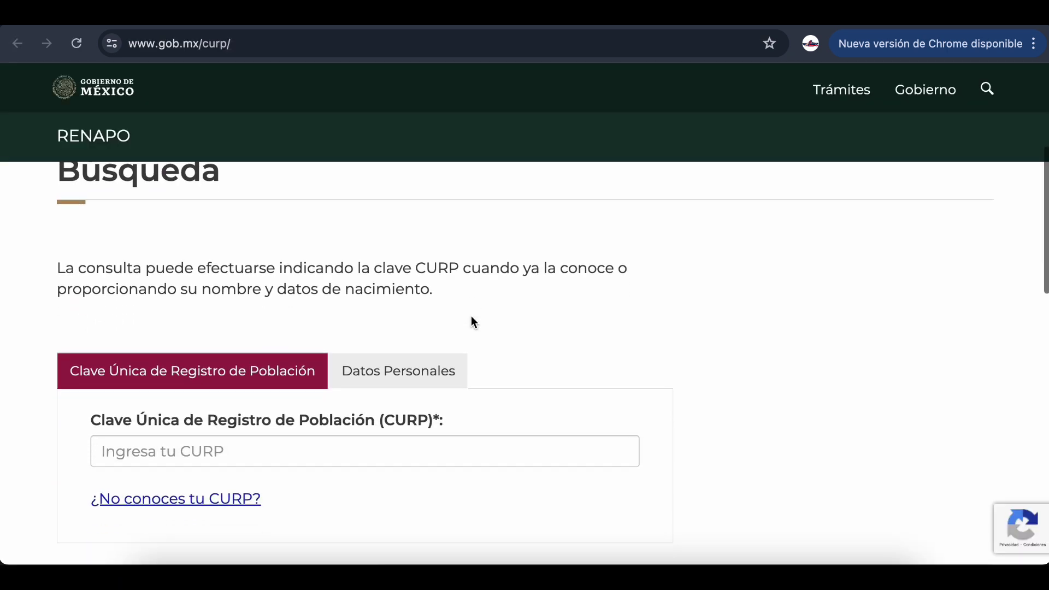
scroll(471, 321, "up", 5)
left_click(378, 26)
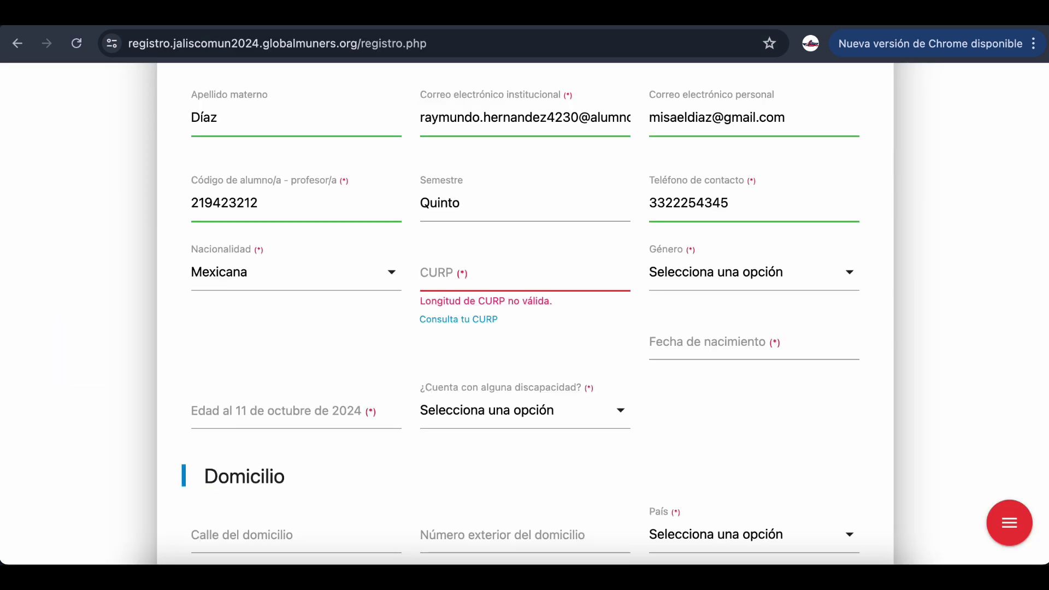
Paste the participant's CURP so birth date, gender Hombre and age 20 fill in
left_click(473, 273)
key("ctrl+v")
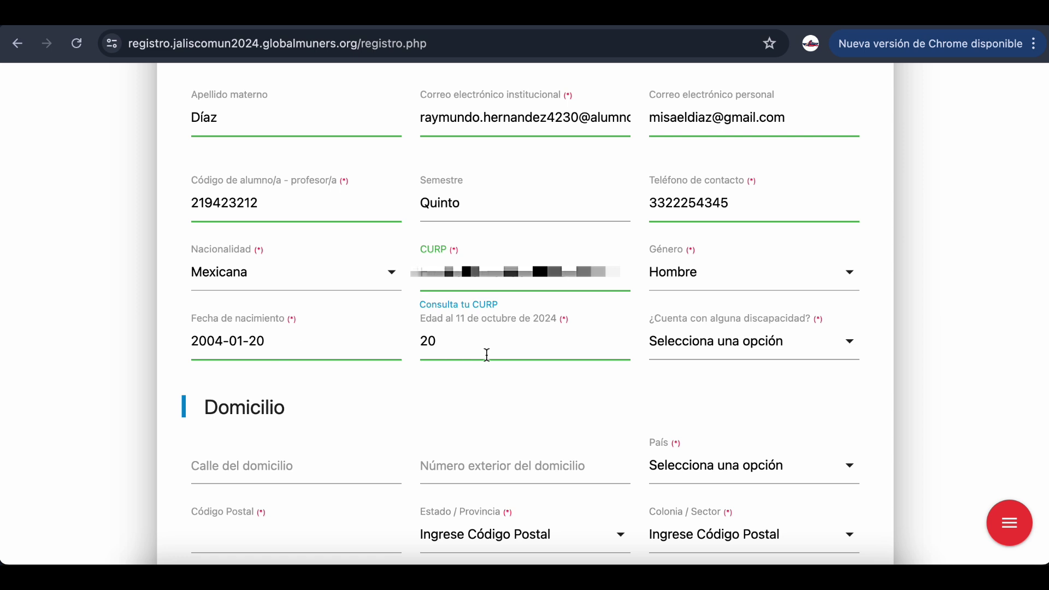
scroll(633, 327, "down", 2)
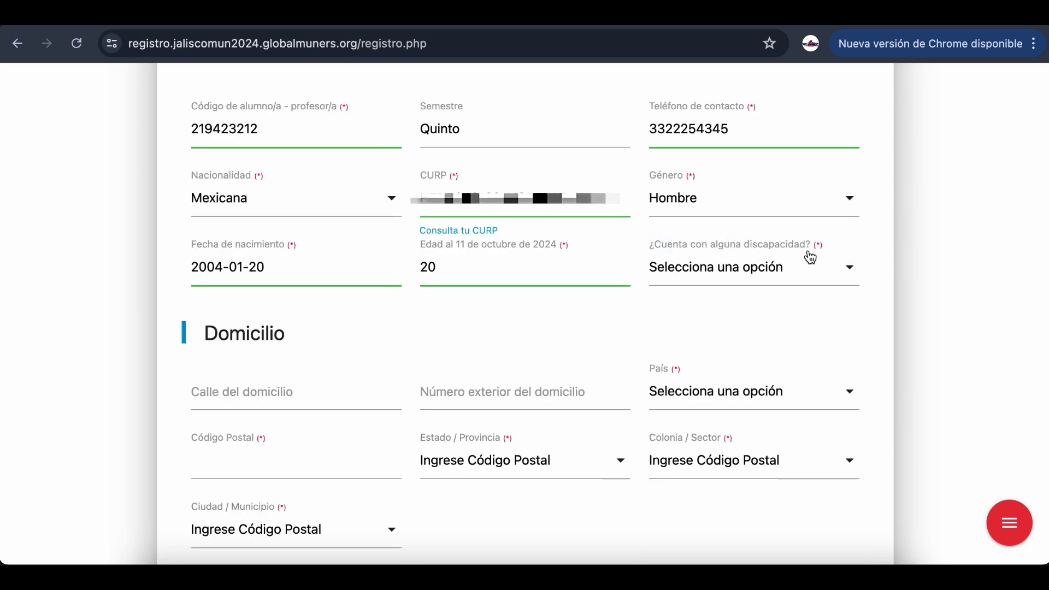
Try Sí on the disability question to view the difficulty options, then answer No
triple_click(816, 244)
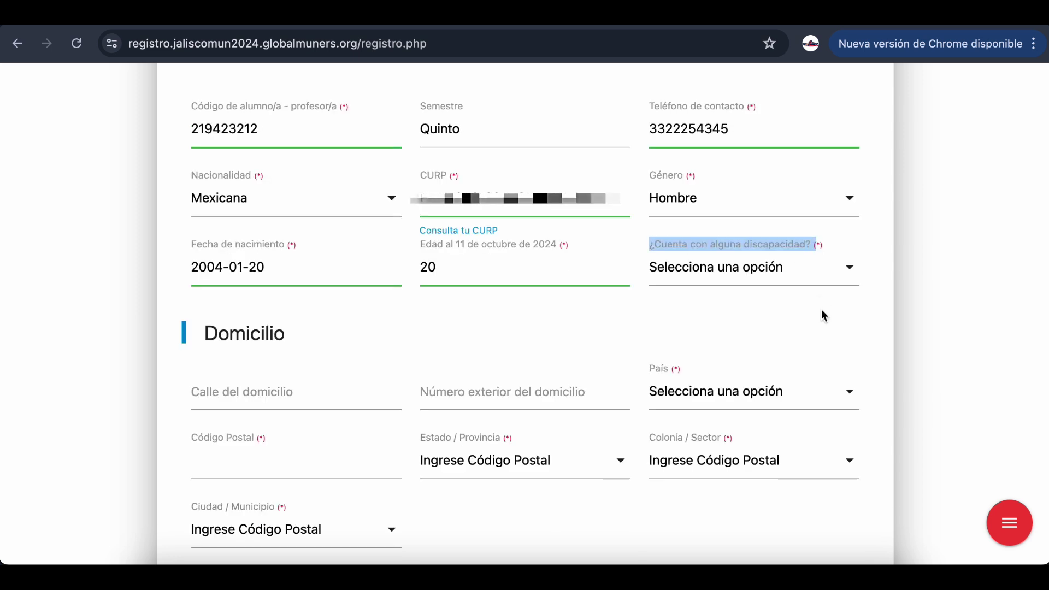
left_click(817, 277)
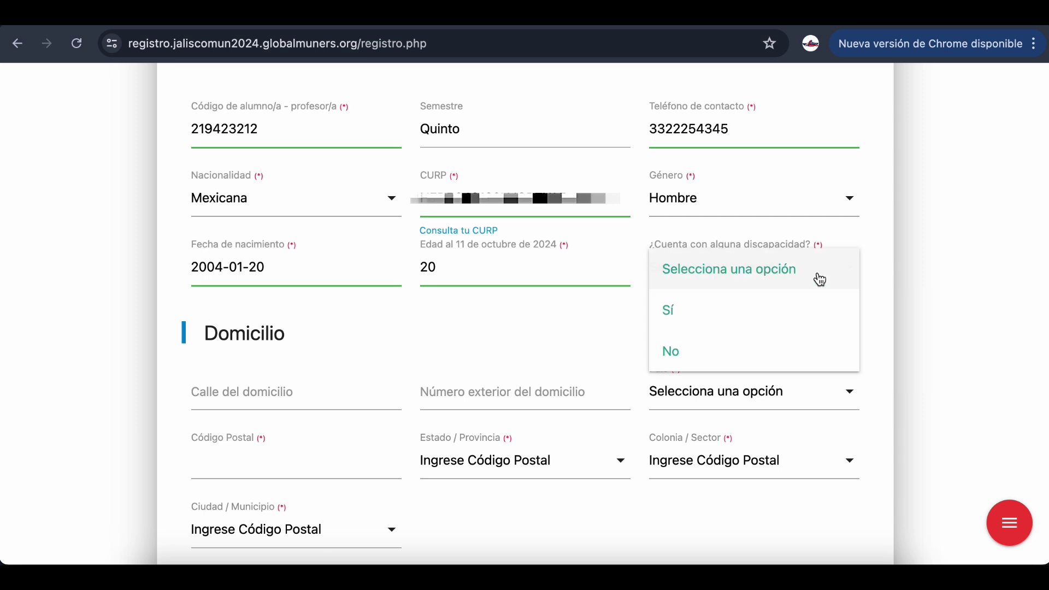
left_click(761, 309)
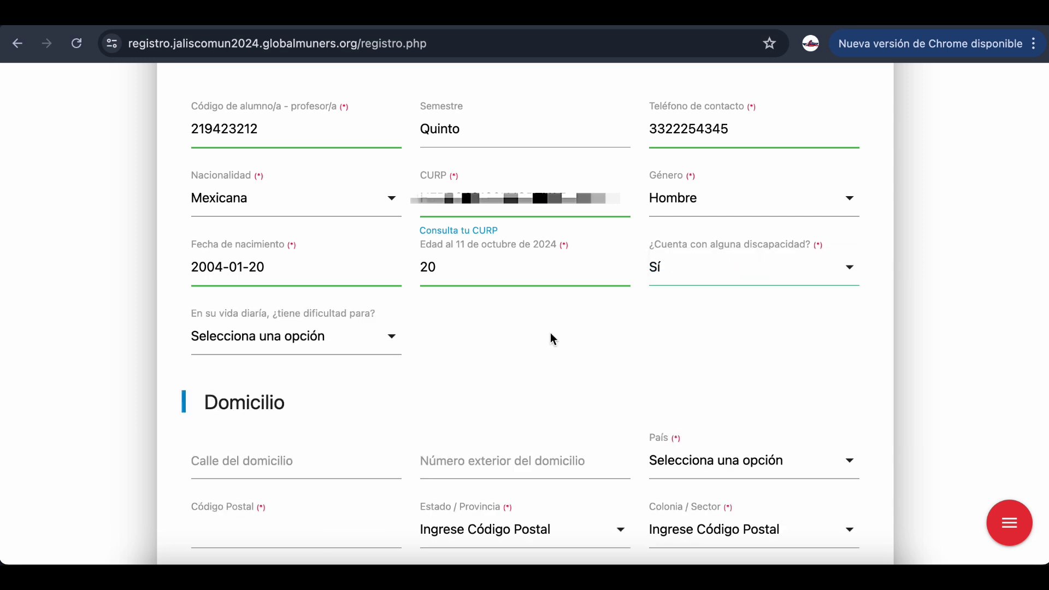
left_click(353, 337)
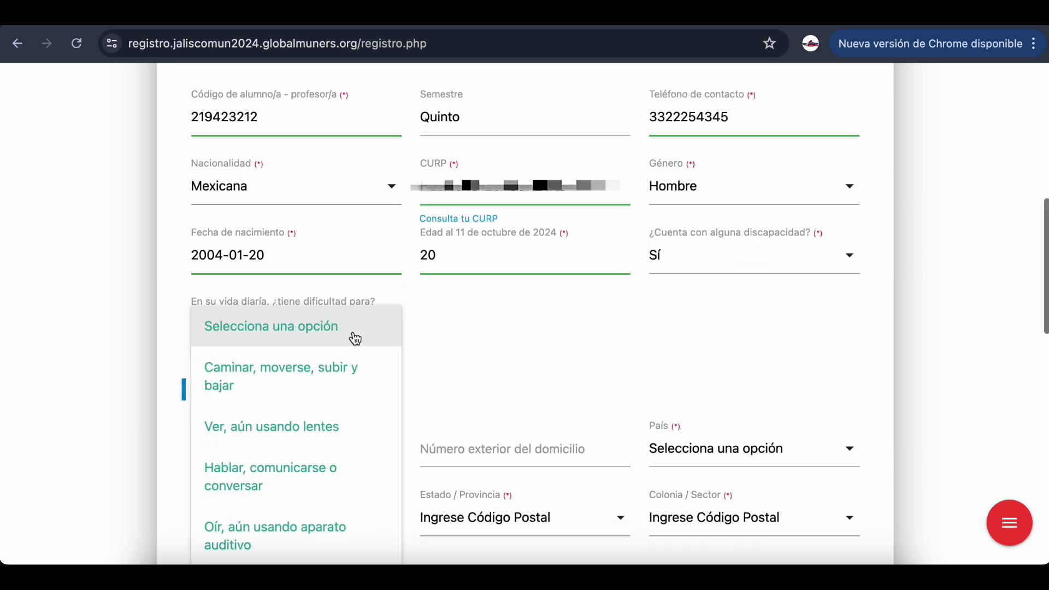
scroll(354, 337, "down", 2)
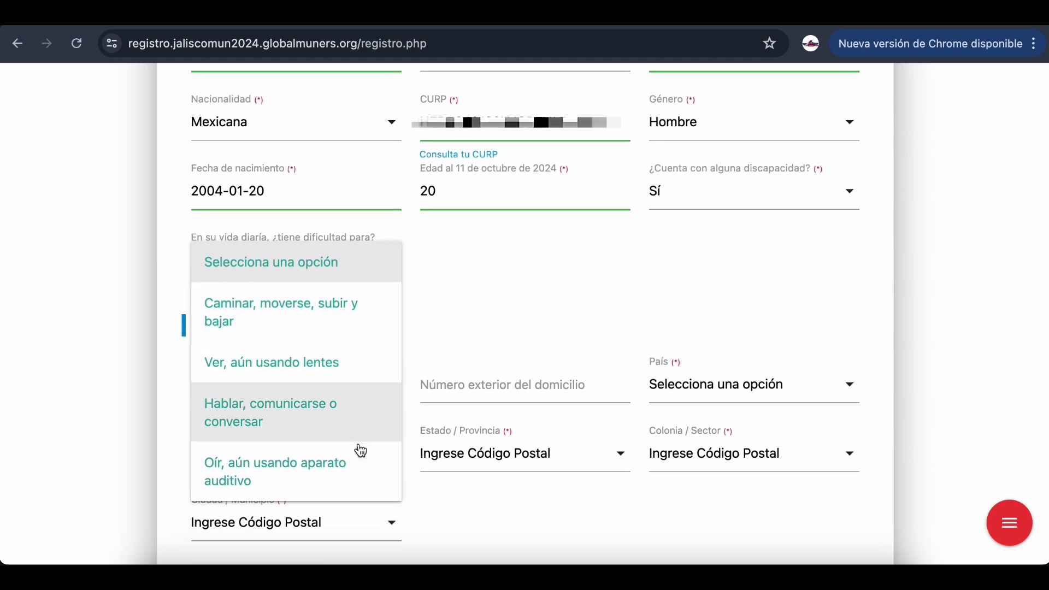
left_click(368, 266)
scroll(532, 280, "up", 1)
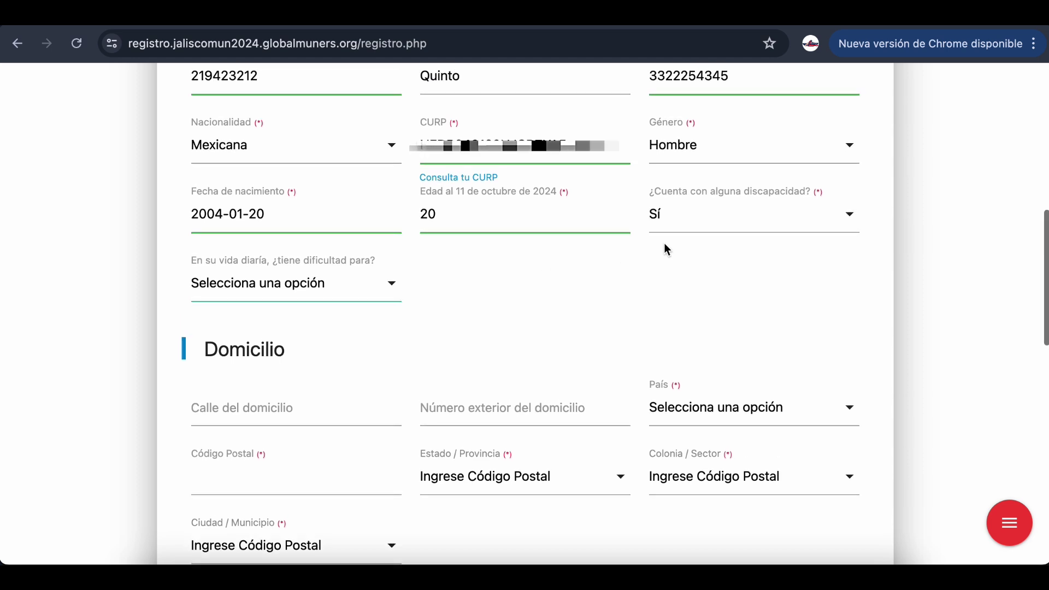
left_click(694, 217)
left_click(681, 294)
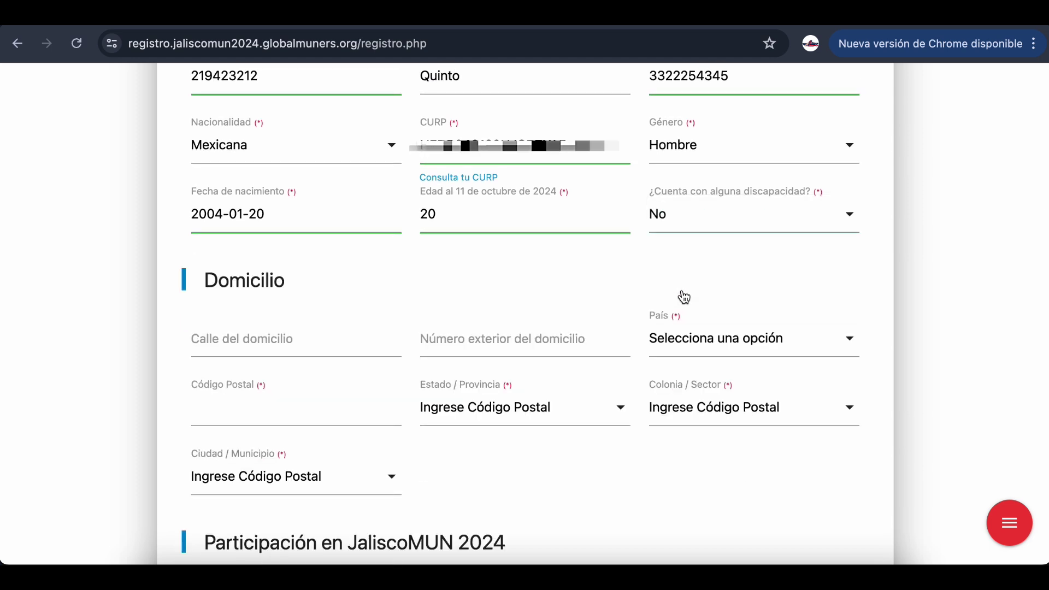
Enter the participant's street name and exterior house number
scroll(580, 281, "down", 3)
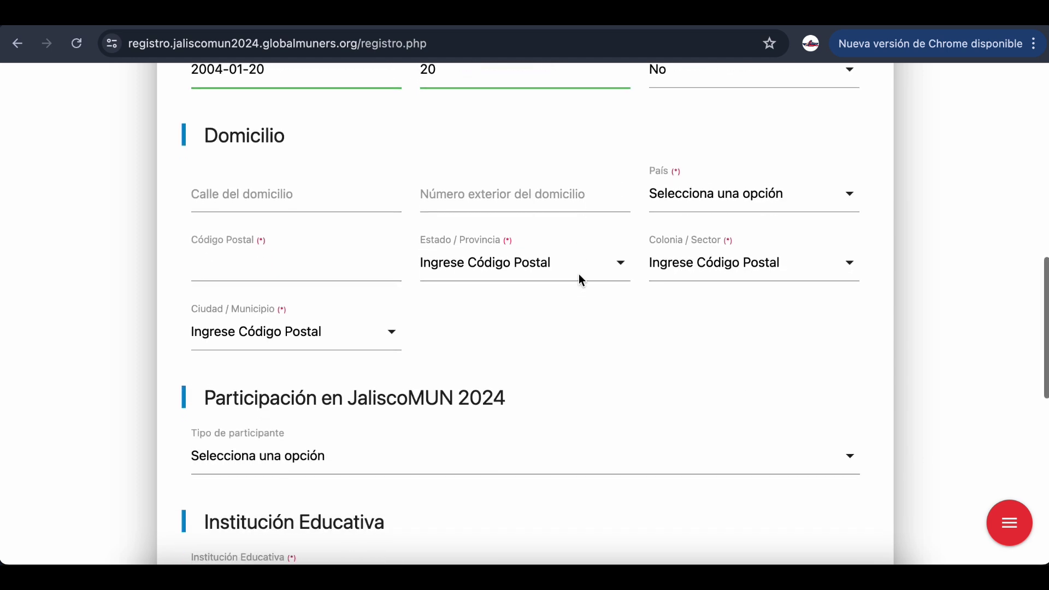
left_click(347, 192)
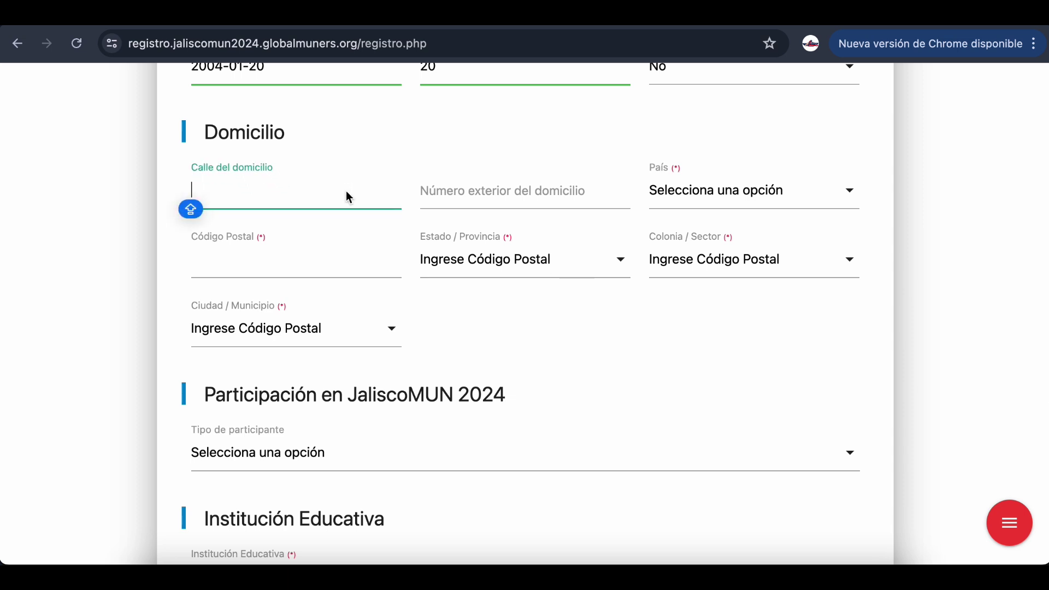
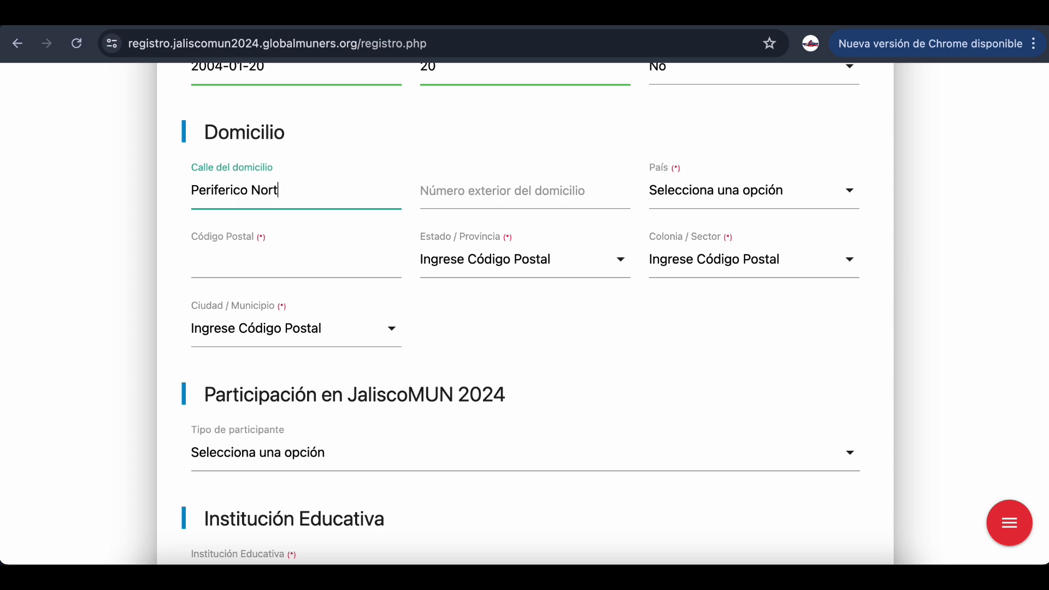
left_click(482, 193)
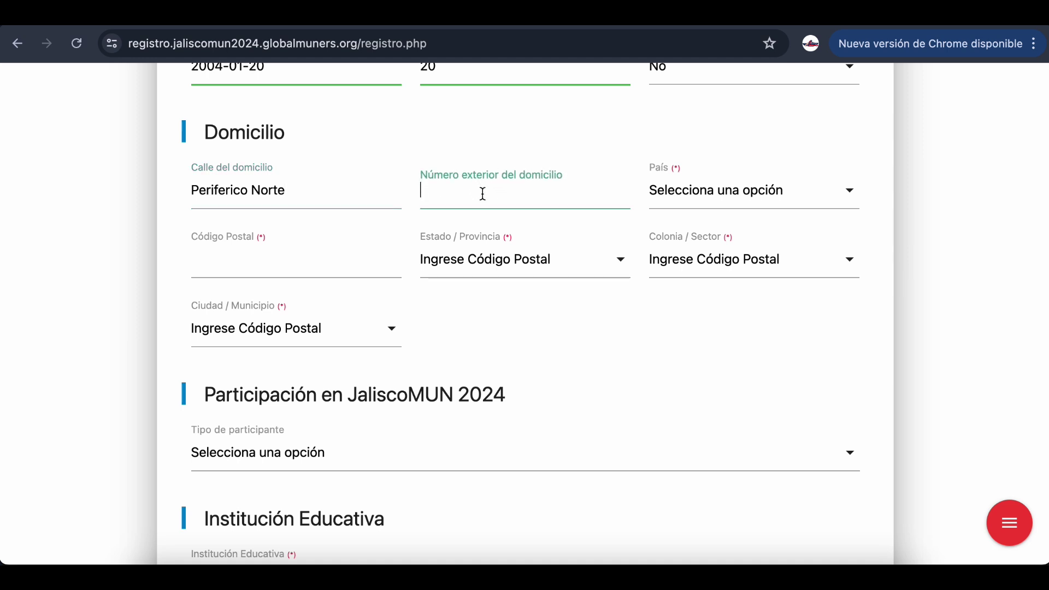
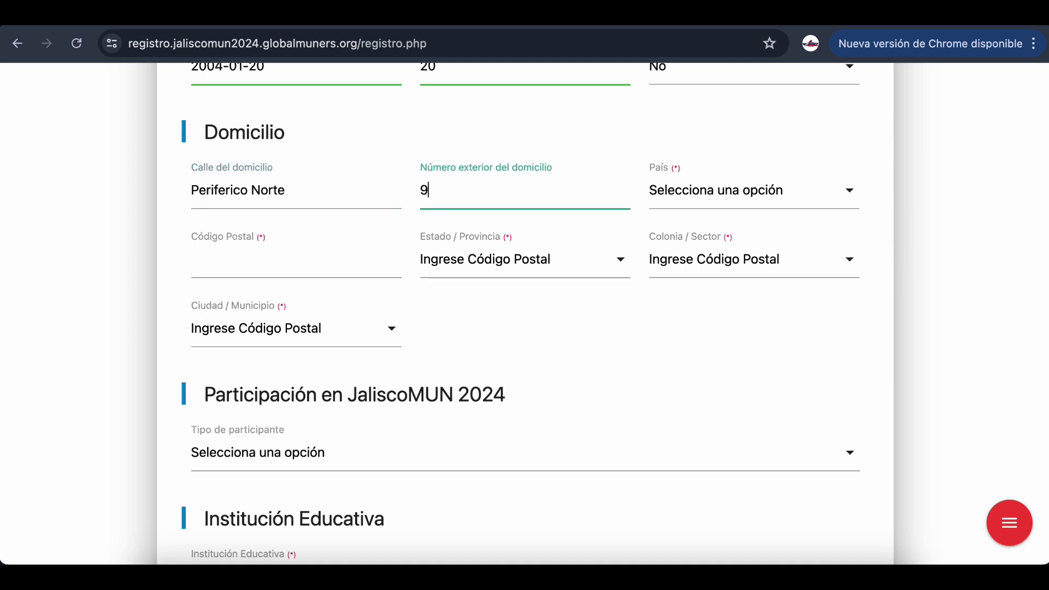
Set the country to México, enter the postal code and choose the matching colonia
left_click(722, 207)
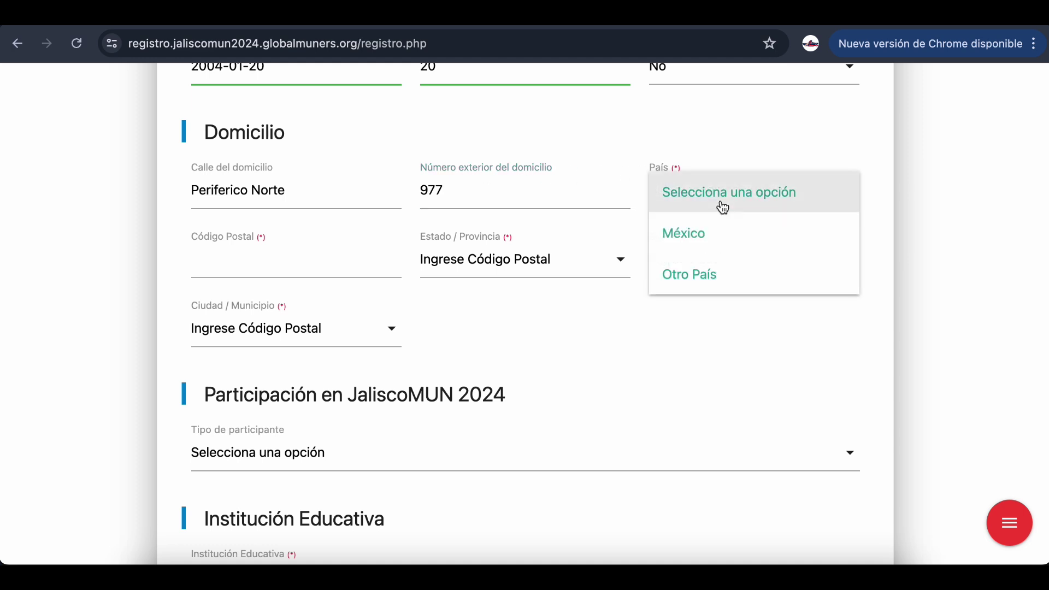
left_click(716, 233)
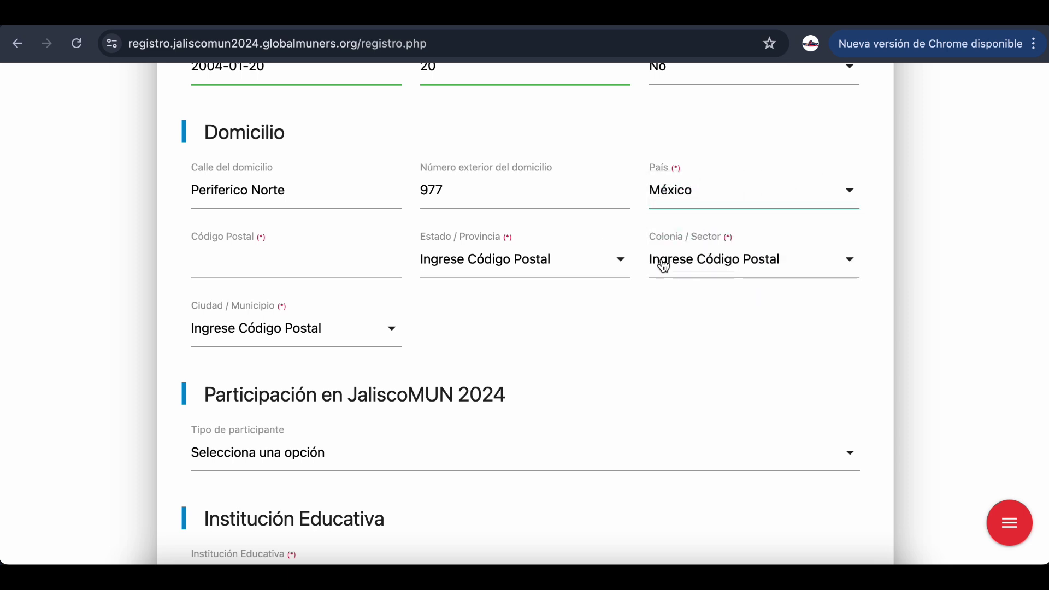
left_click(276, 260)
type("4")
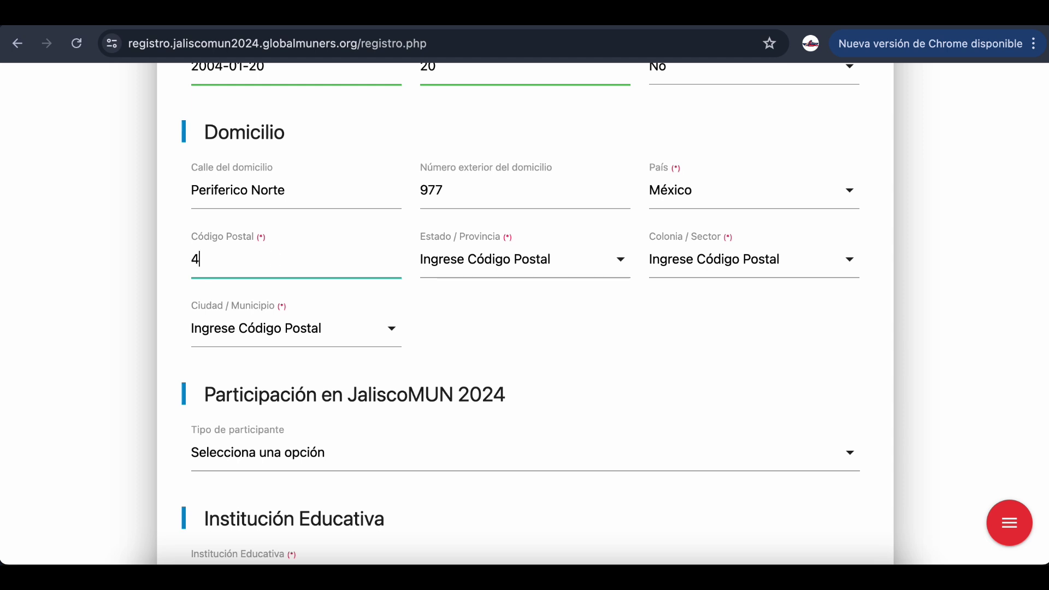
type("5100")
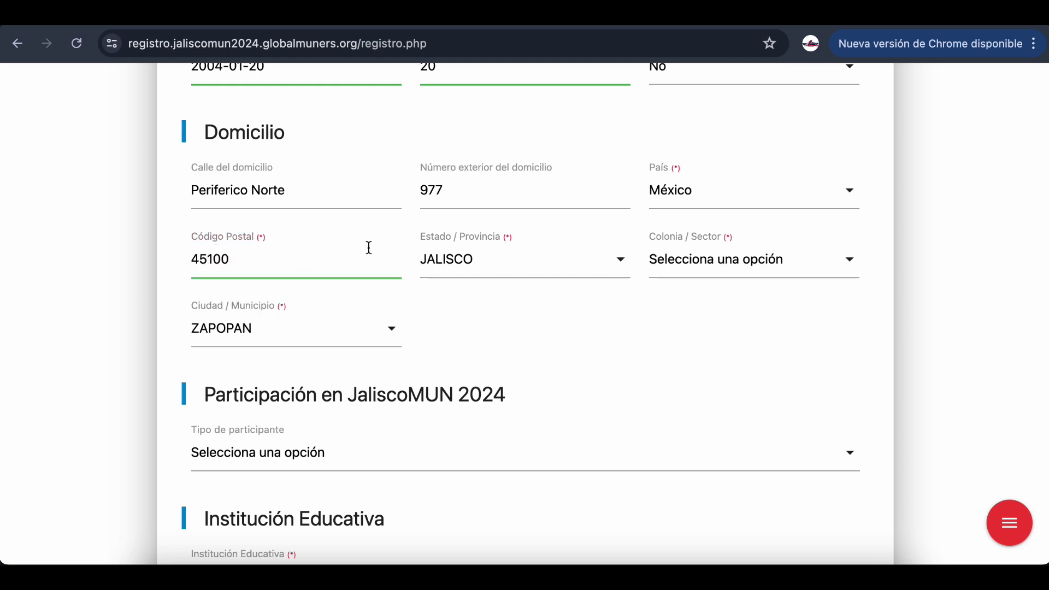
left_click(724, 262)
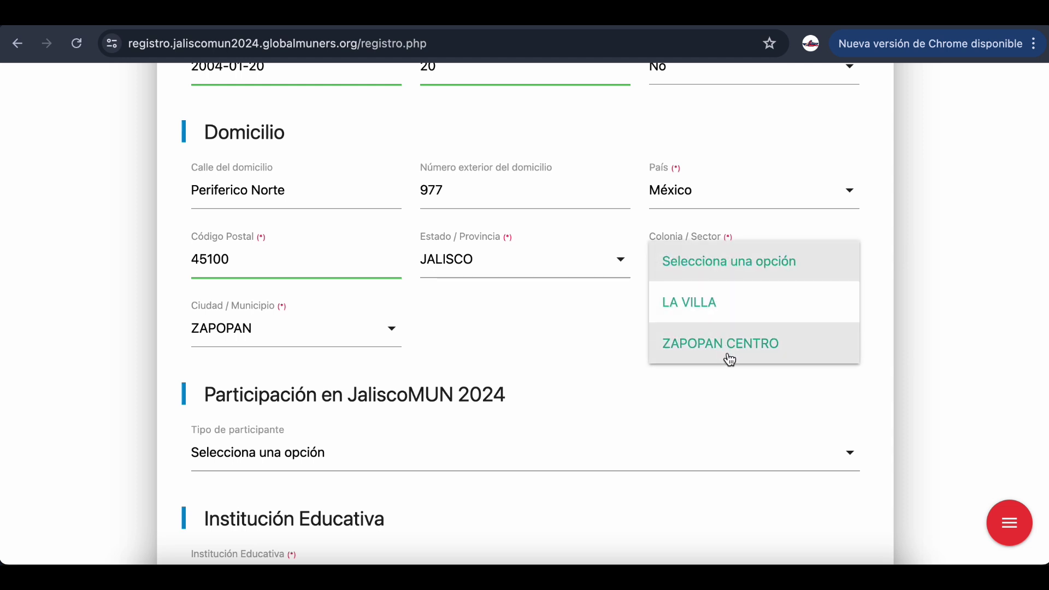
left_click(724, 352)
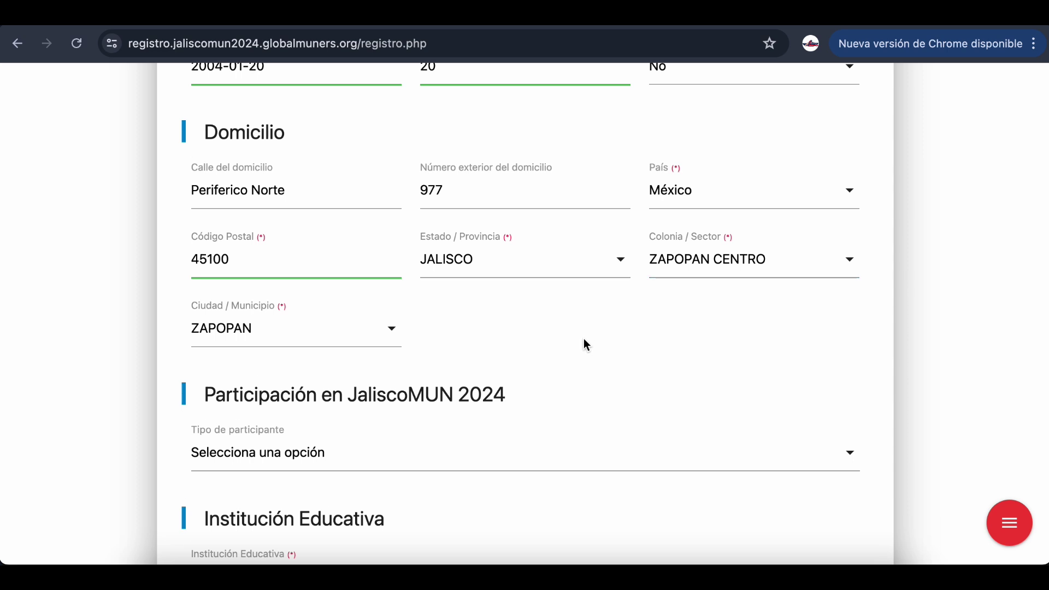
scroll(583, 344, "down", 4)
Set Tipo de participante to Asesor/a Docente Responsable de Grupo (ADOR)
scroll(585, 344, "down", 2)
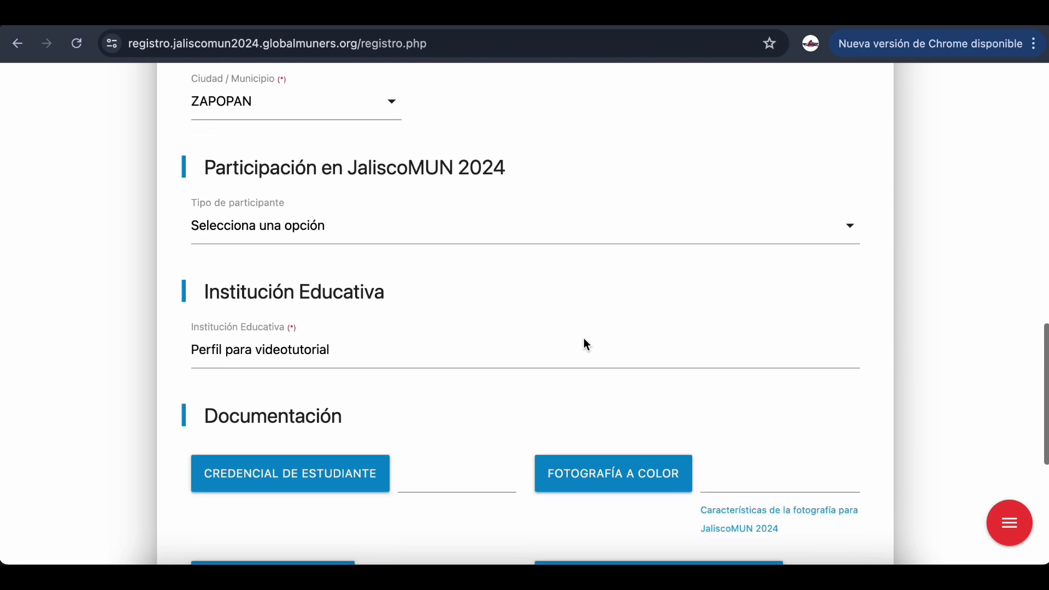
scroll(584, 344, "down", 1)
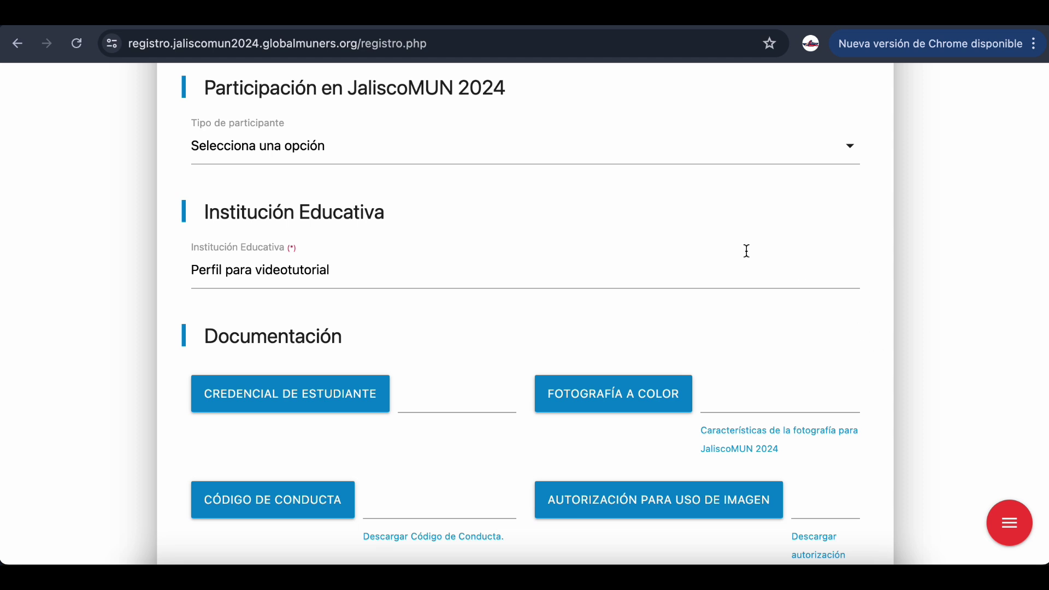
left_click(555, 151)
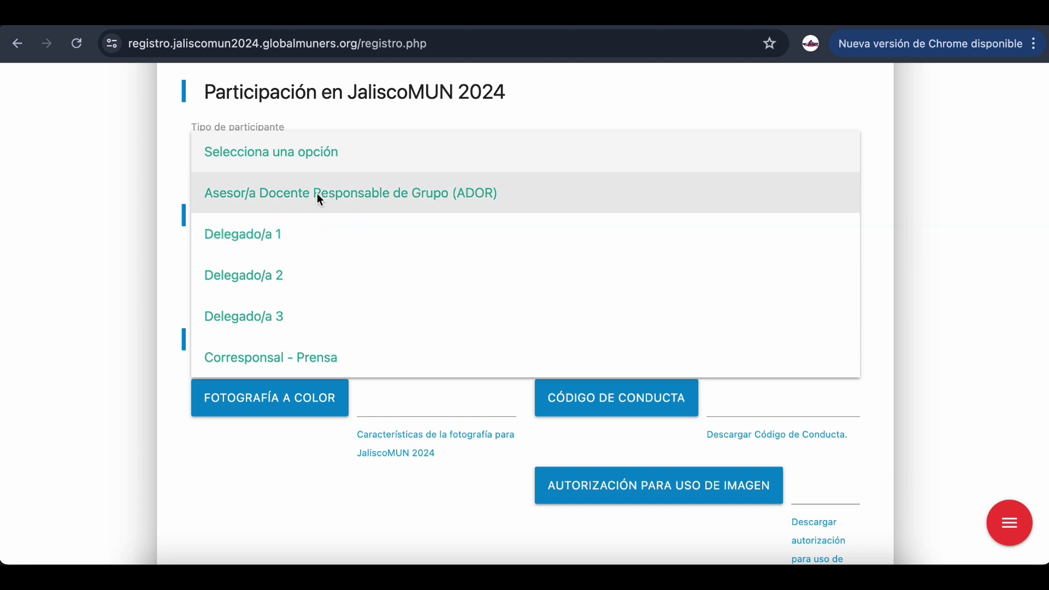
left_click(317, 193)
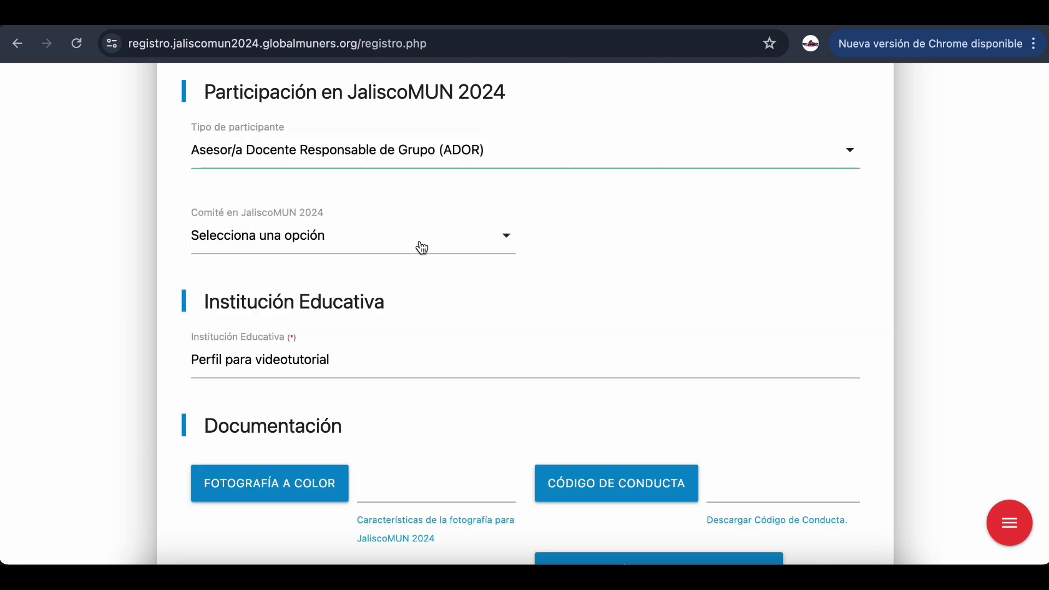
Choose the Taller para Autoridades Académicas y Asesores Docentes committee and scroll to Documentación
scroll(572, 260, "down", 1)
left_click(502, 223)
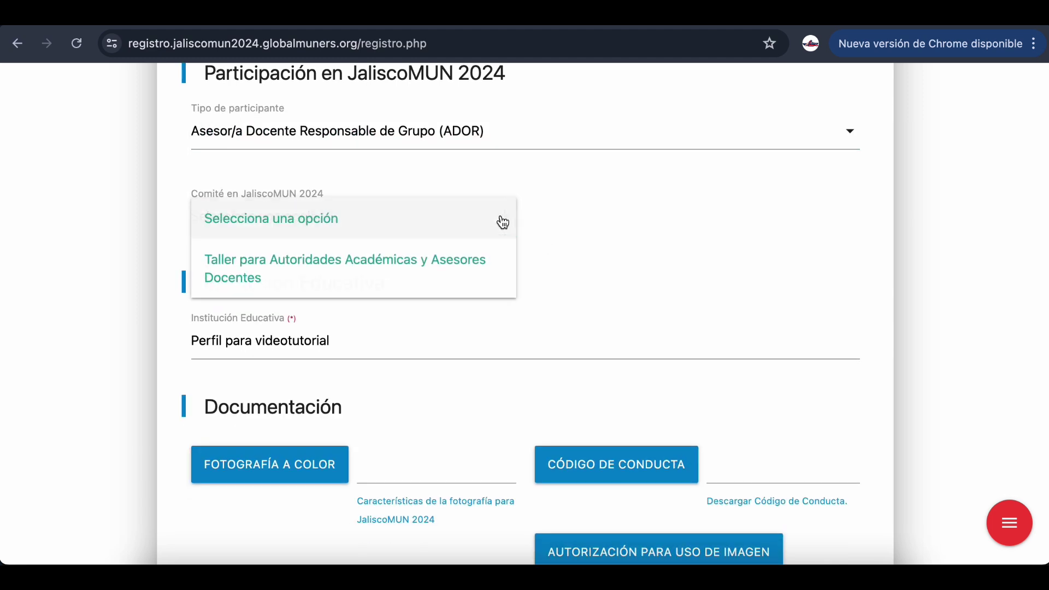
left_click(458, 265)
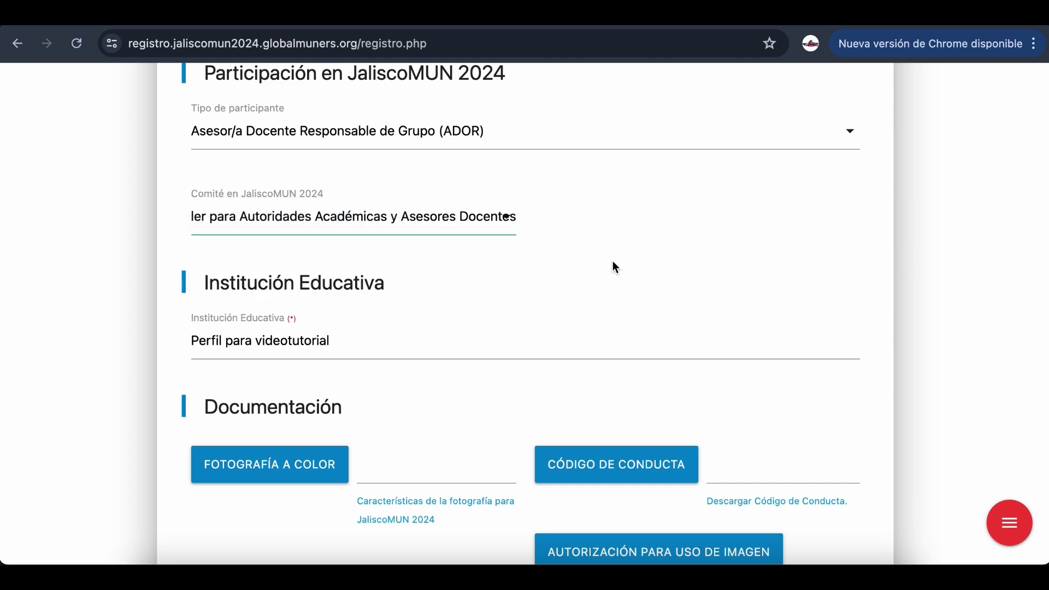
scroll(605, 264, "down", 3)
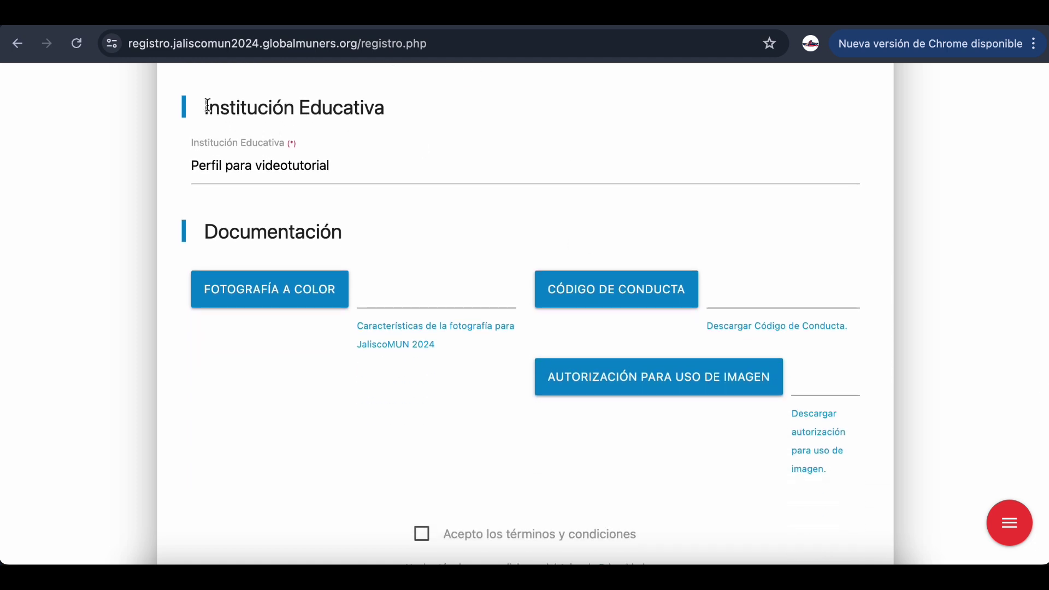
left_click_drag(202, 108, 400, 122)
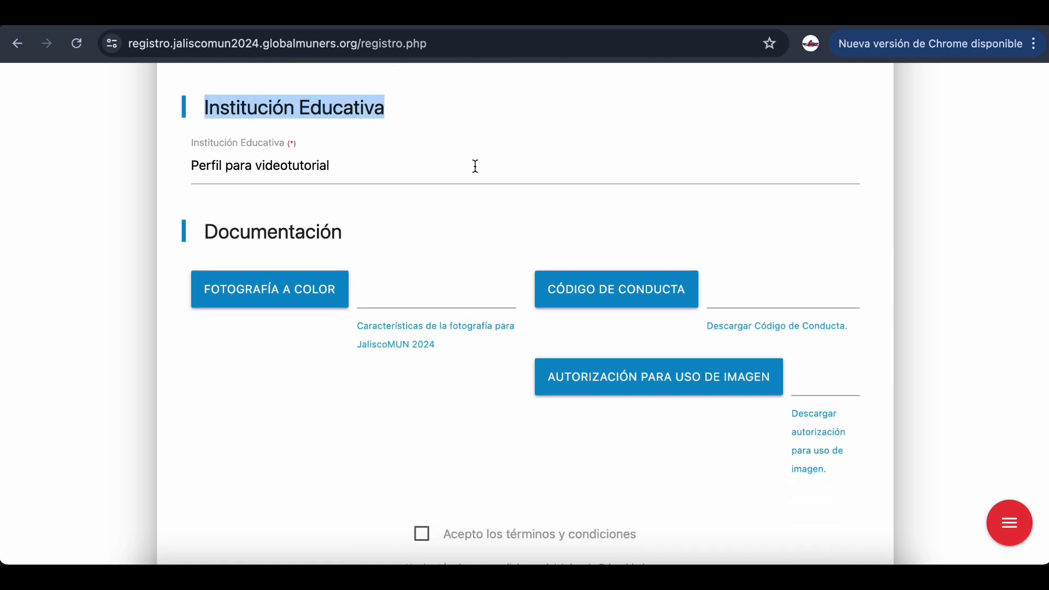
scroll(475, 166, "up", 3)
scroll(476, 166, "down", 4)
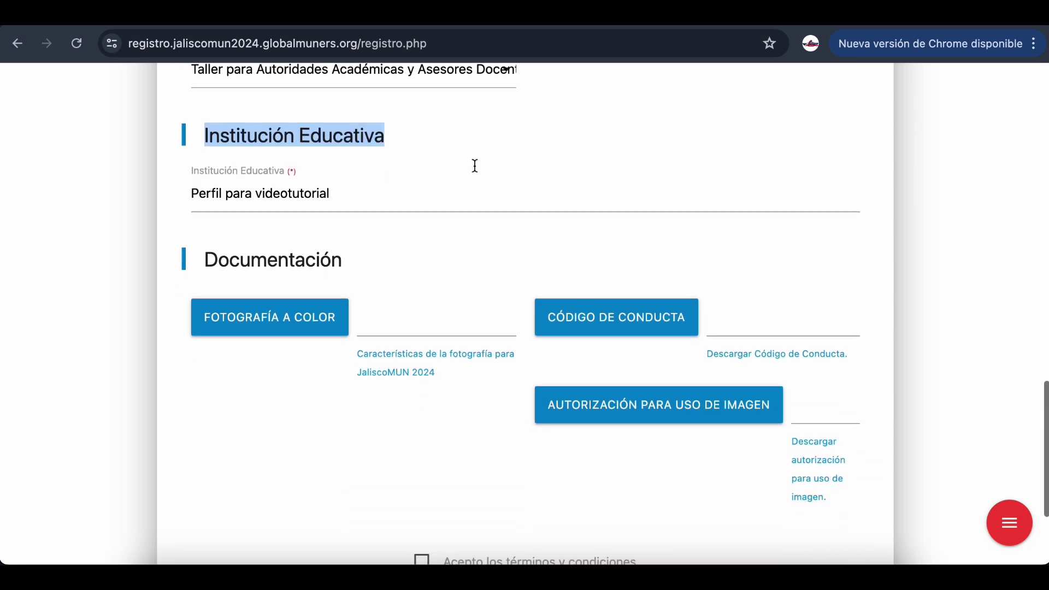
scroll(334, 391, "down", 3)
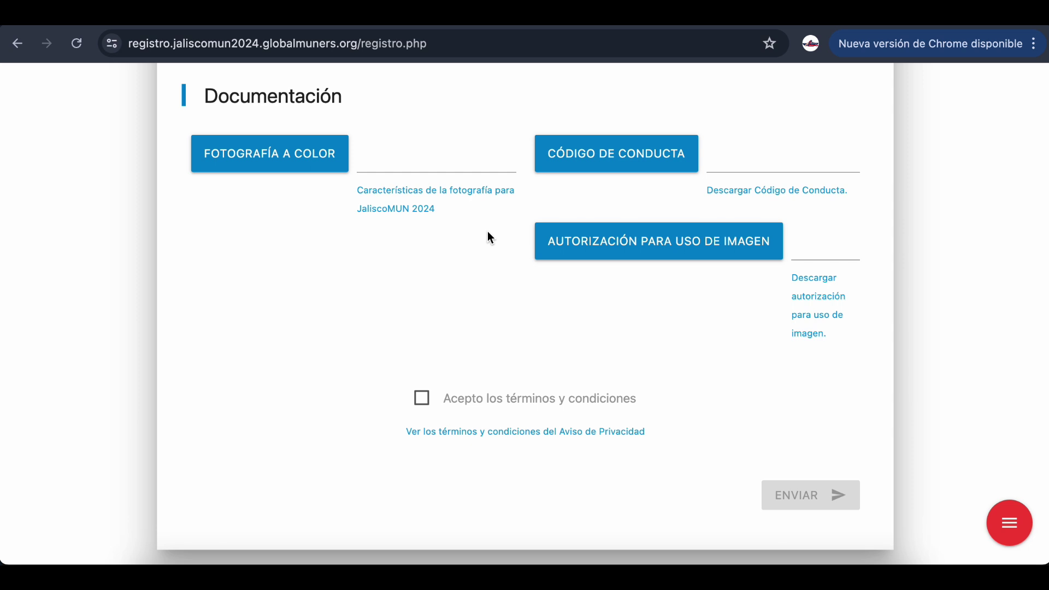
View the photo requirements guide and the image-use authorization PDF, returning to the form
scroll(488, 232, "up", 1)
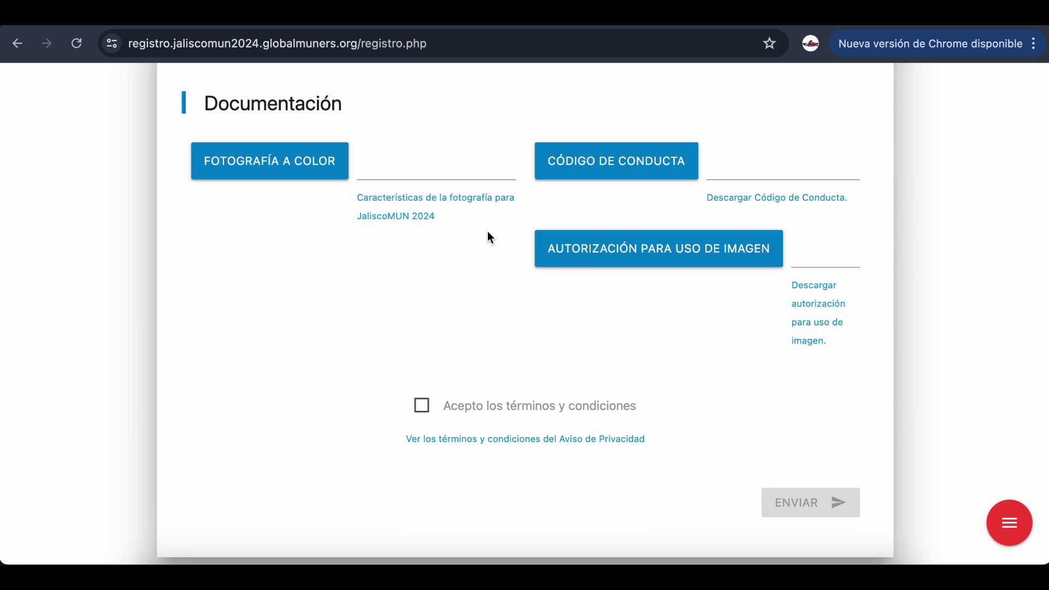
left_click(441, 197)
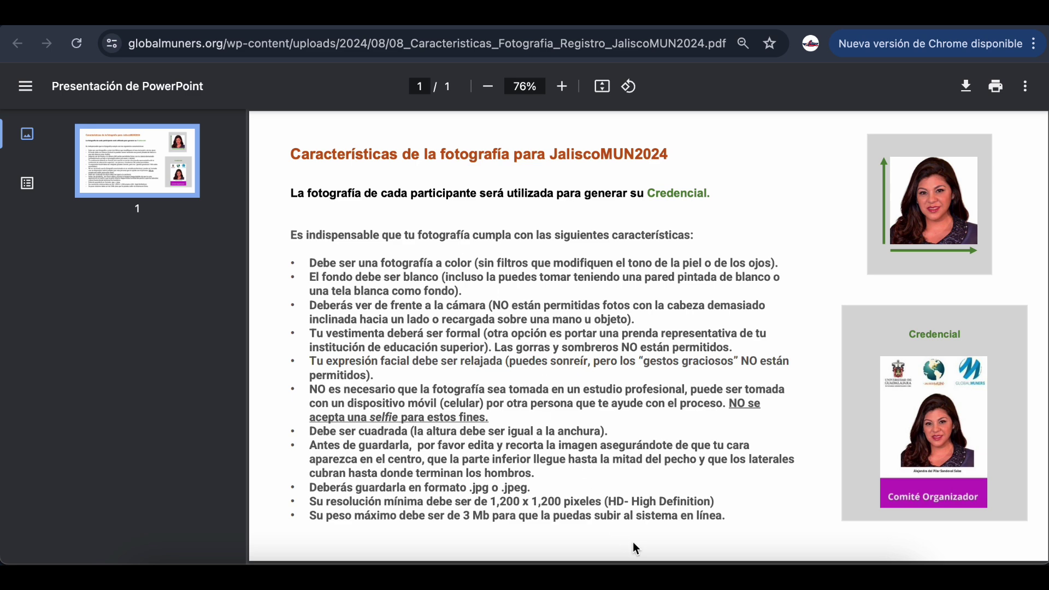
left_click(214, 31)
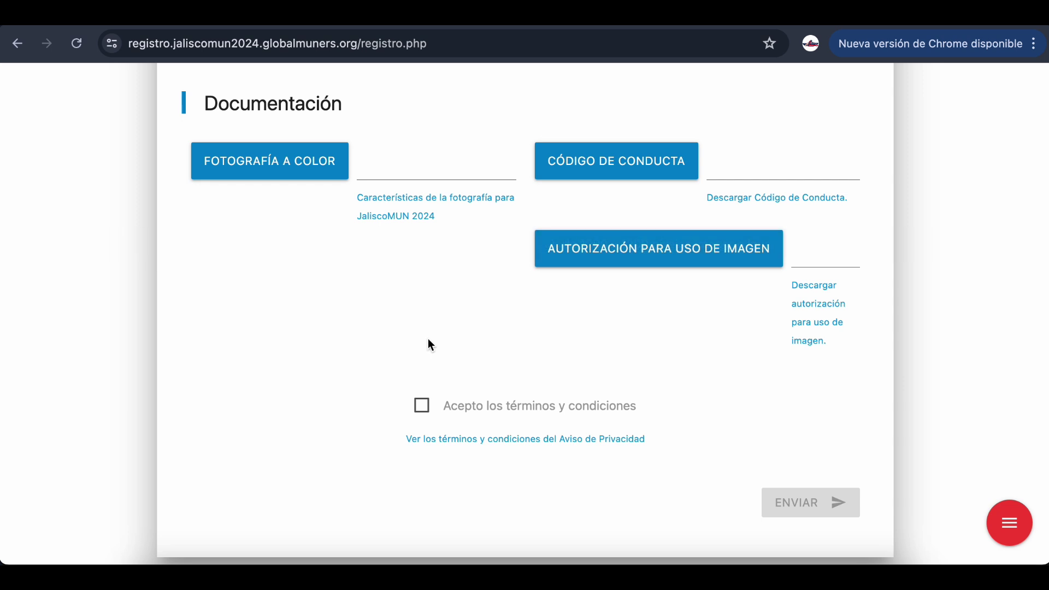
left_click(817, 330)
scroll(365, 212, "down", 4)
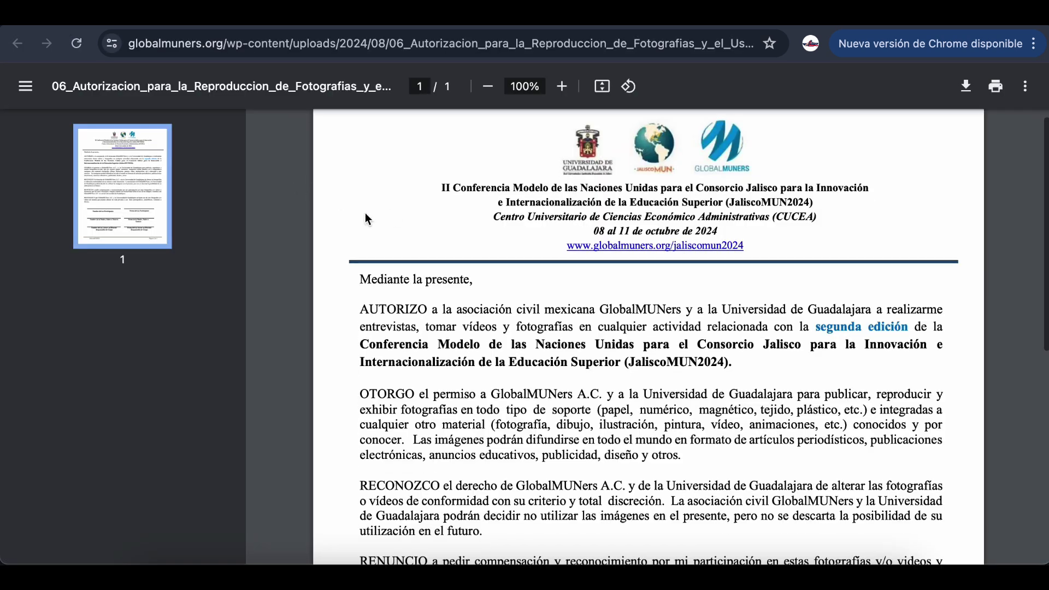
left_click(214, 30)
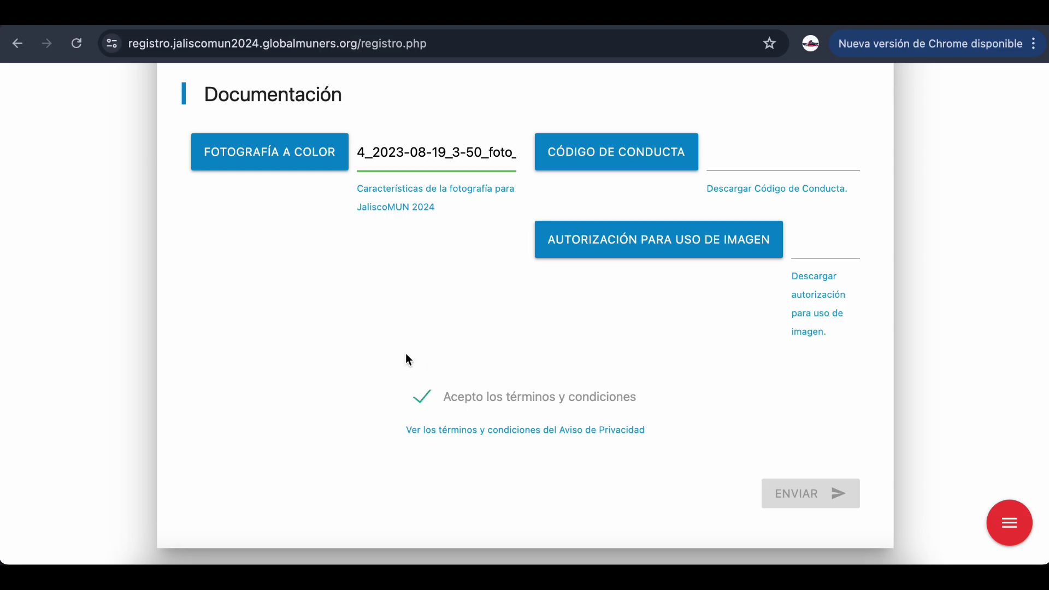
Attach the colour photo, code of conduct and signed image-use authorization, and accept the terms
left_click(590, 152)
left_click(534, 219)
left_click(803, 403)
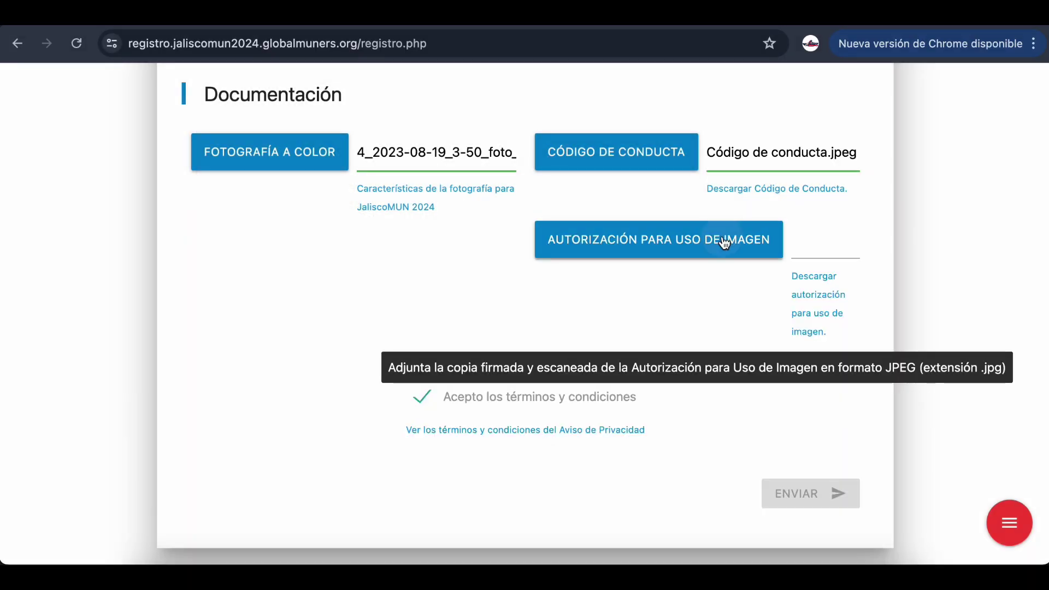
left_click(726, 242)
left_click(443, 215)
left_click(806, 416)
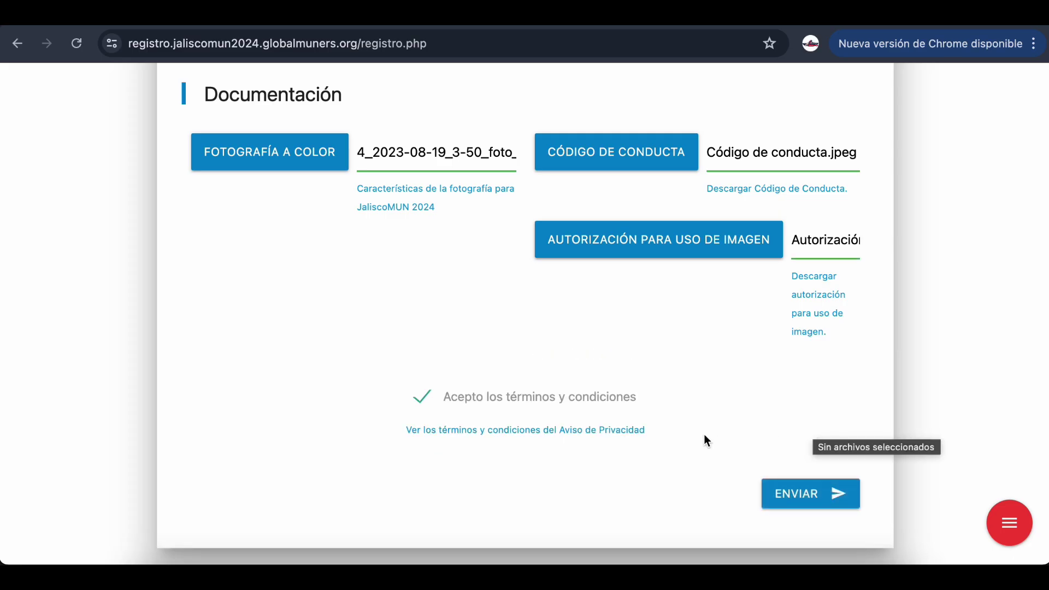
Submit the registration with ENVIAR and dismiss the Éxito confirmation
scroll(749, 475, "up", 1)
left_click(794, 508)
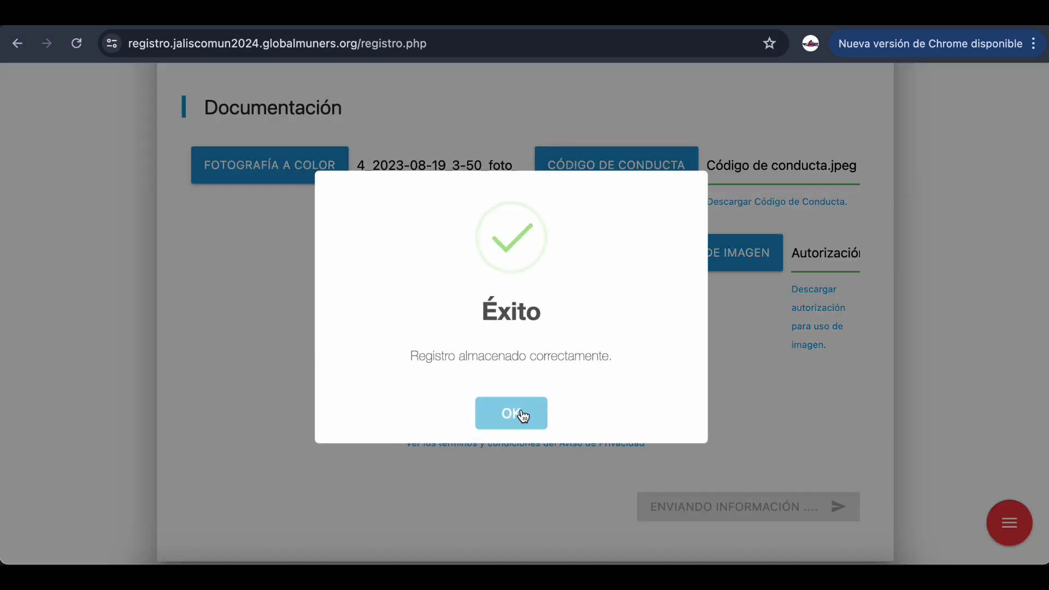
left_click(522, 414)
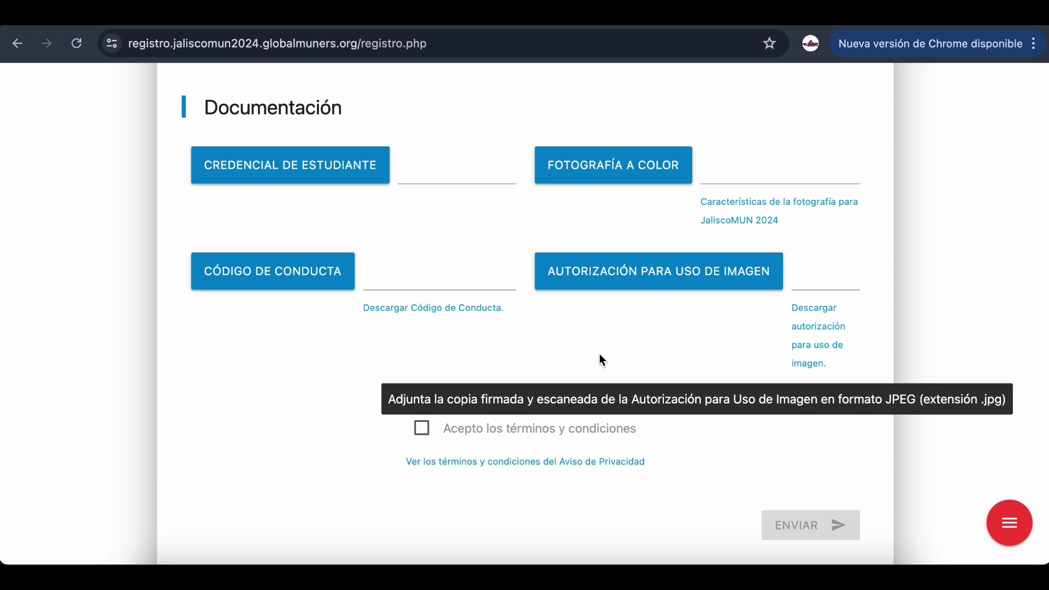
scroll(599, 353, "up", 20)
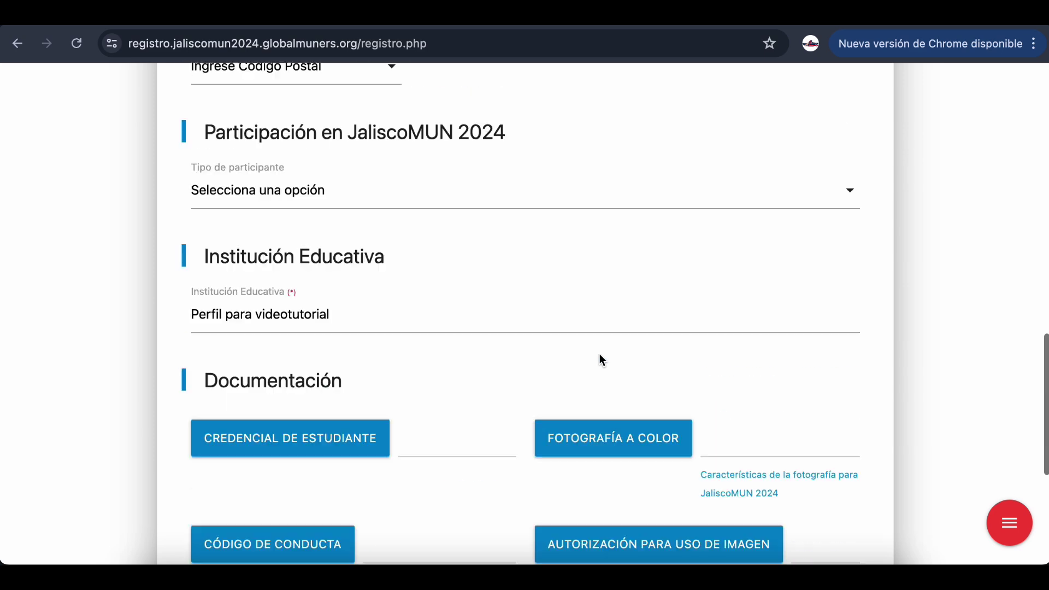
scroll(599, 353, "down", 5)
scroll(598, 353, "down", 15)
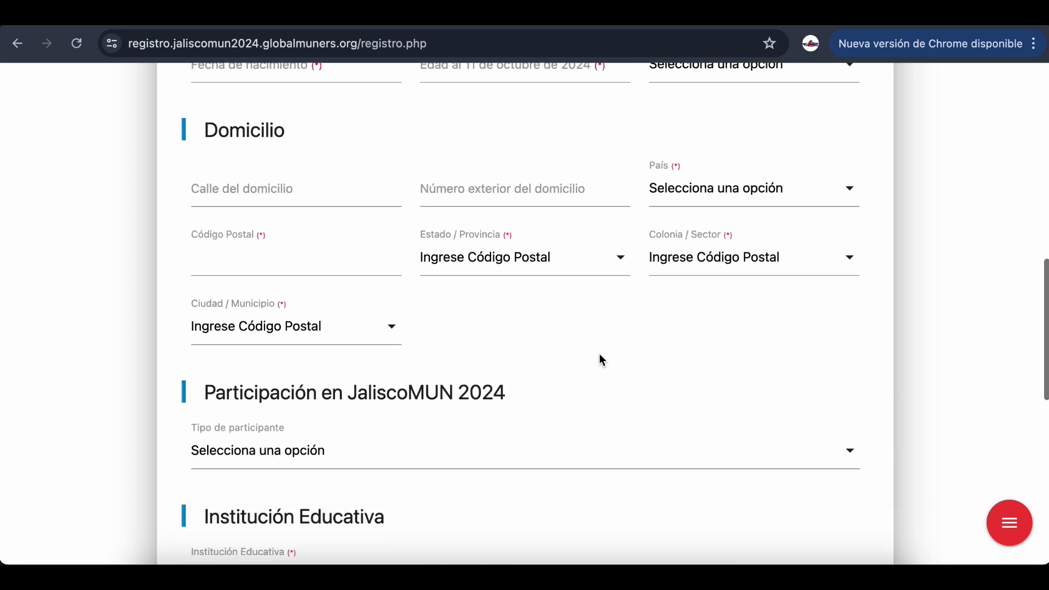
scroll(302, 461, "down", 2)
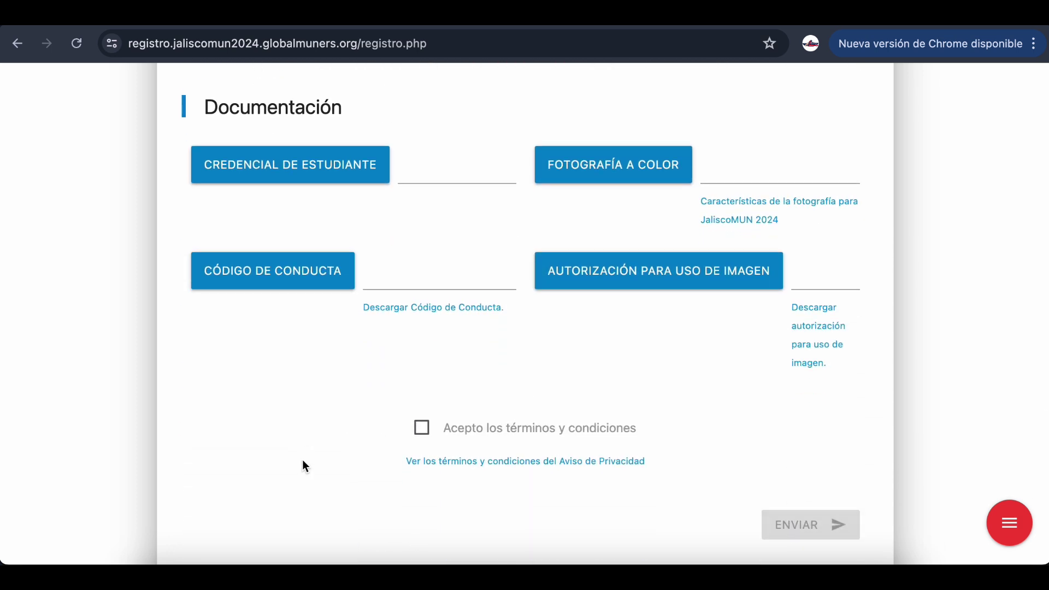
scroll(303, 460, "up", 20)
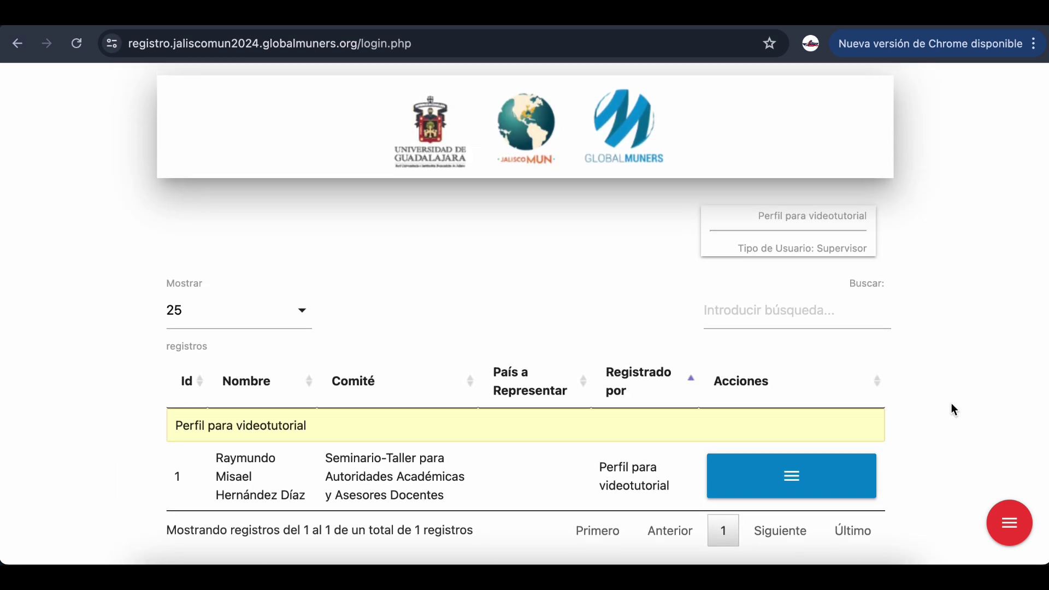
scroll(951, 410, "down", 1)
mouse_move(1007, 517)
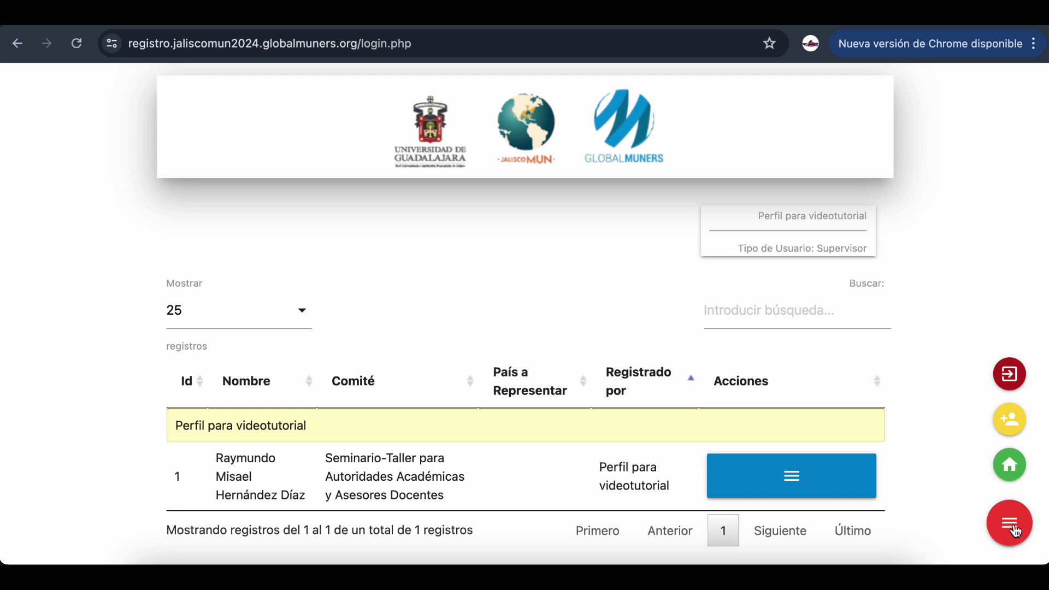
left_click(1009, 418)
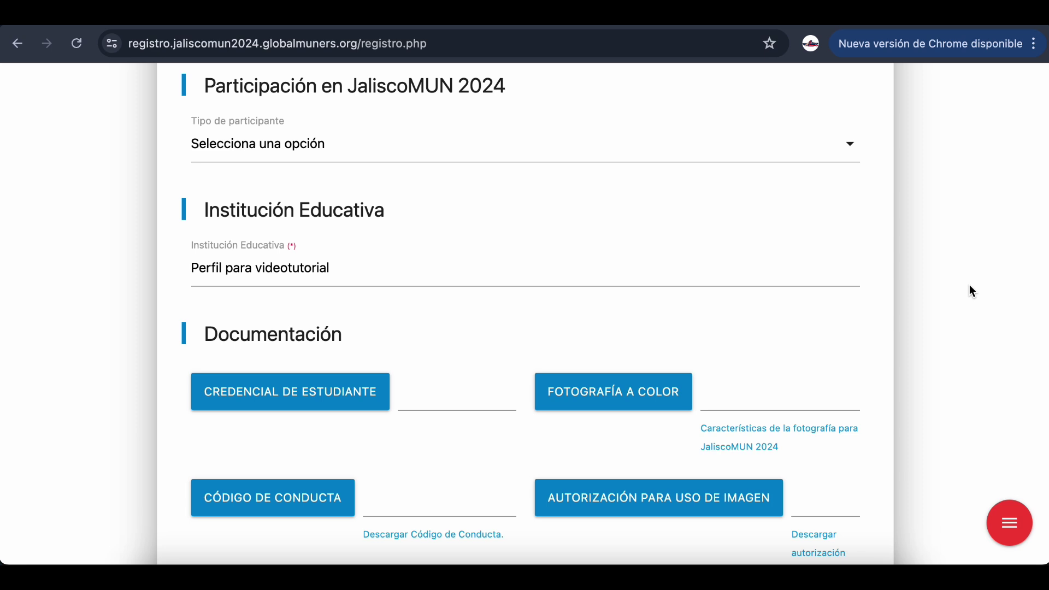
Set participant type Delegado/a 1 and committee Asamblea Mundial de la Salud (WHA)
left_click(815, 141)
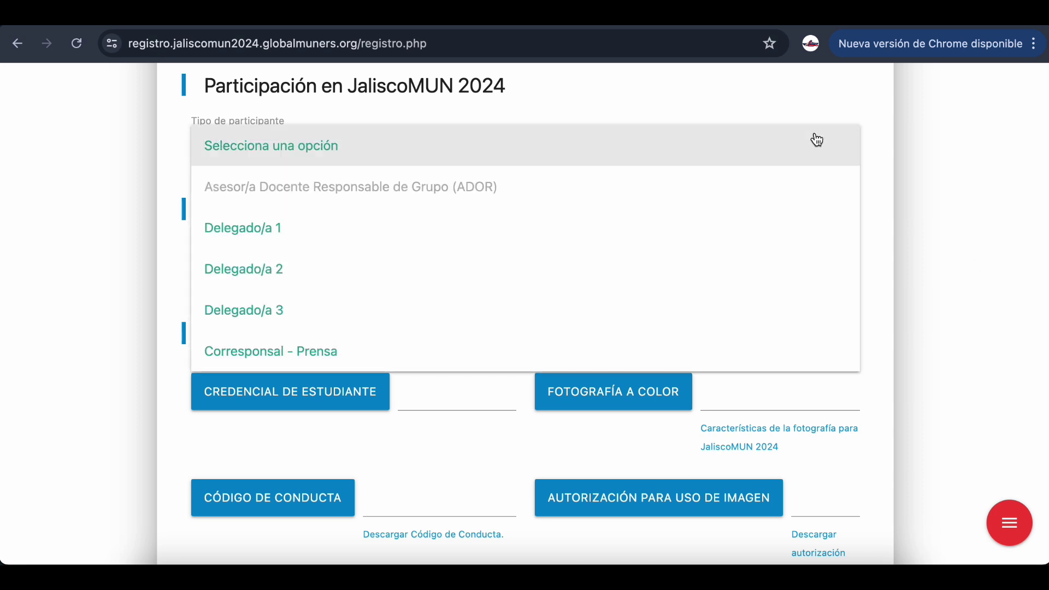
left_click(660, 219)
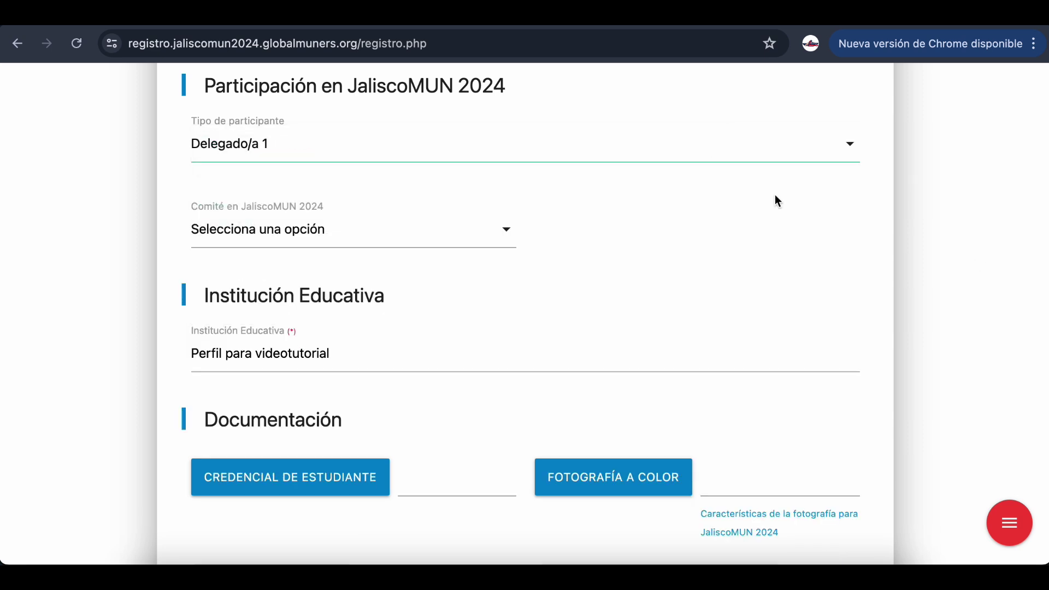
left_click(483, 235)
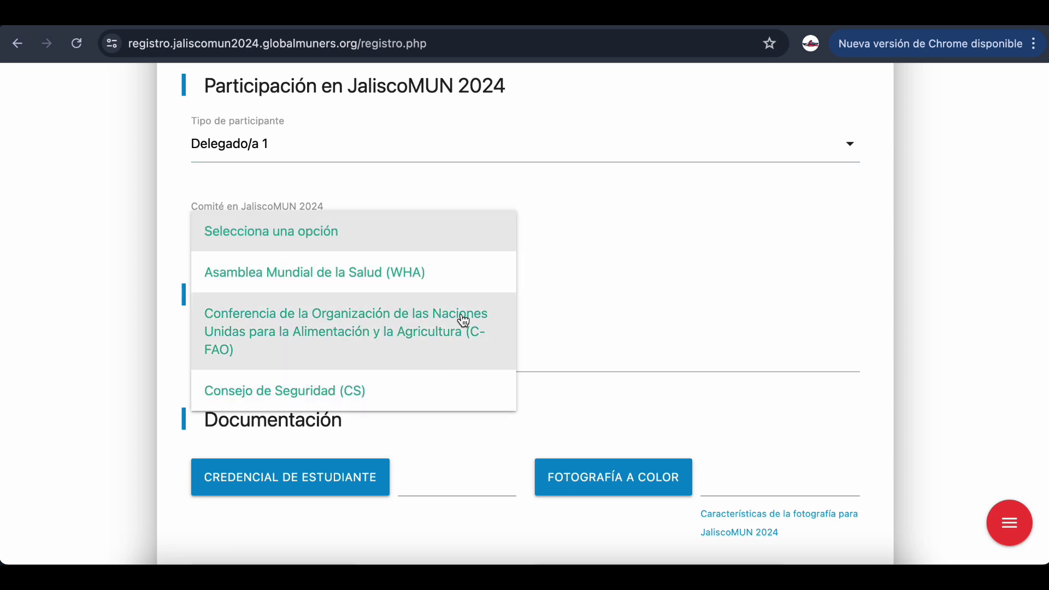
left_click(454, 285)
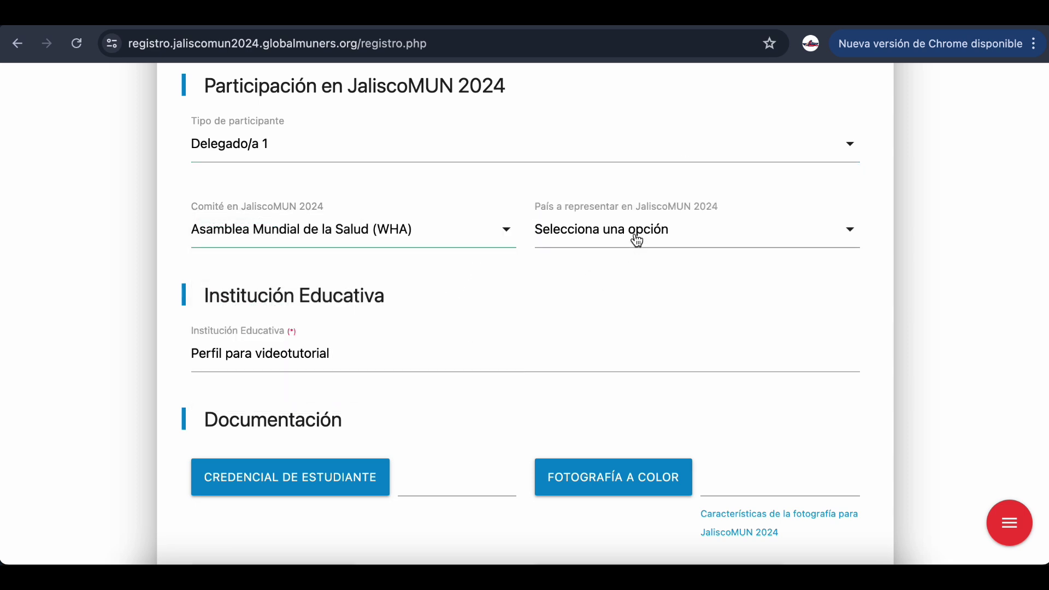
left_click(634, 239)
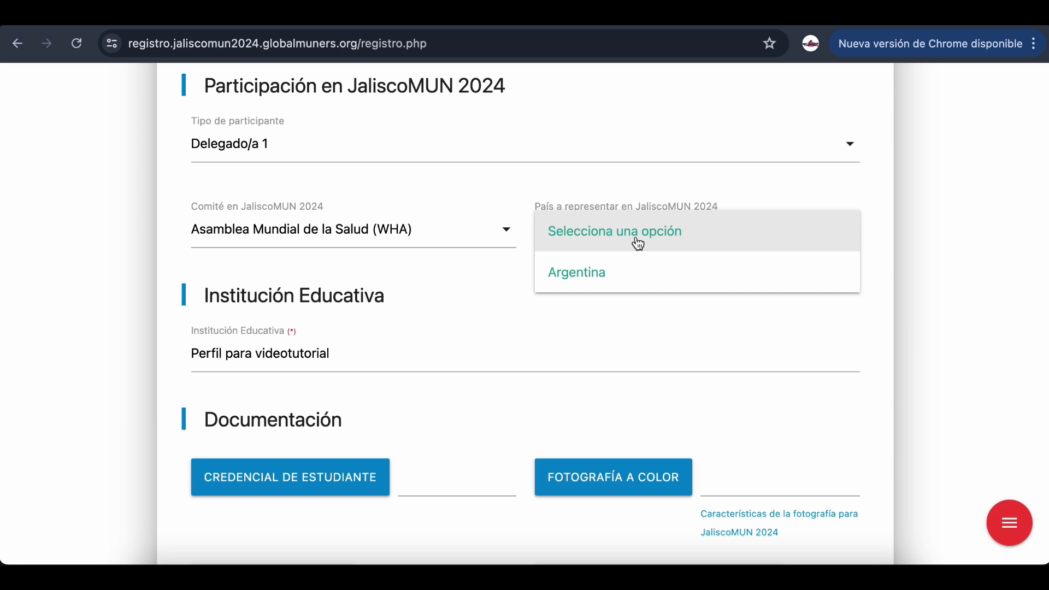
Pick Argentina as the country to represent and attach the student ID and colour photo
left_click(632, 267)
scroll(457, 164, "down", 4)
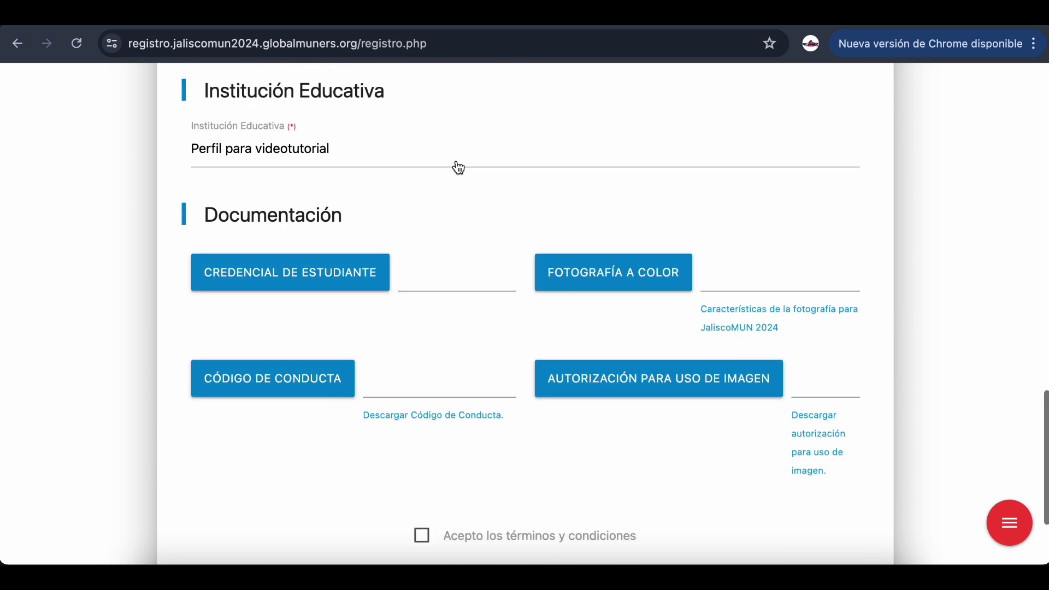
left_click(316, 281)
left_click(702, 409)
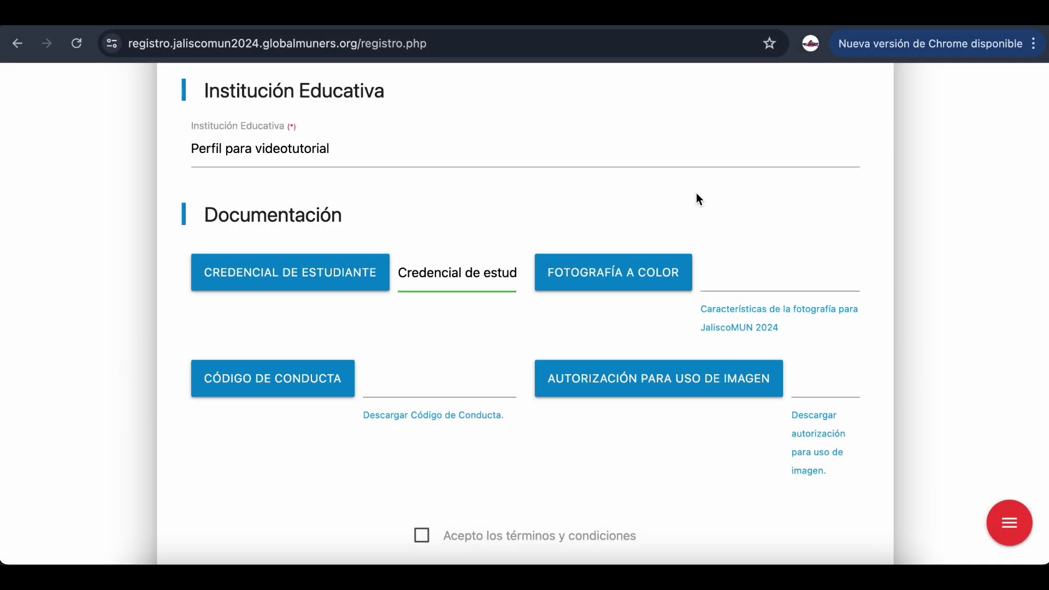
left_click(634, 273)
left_click(351, 226)
left_click(824, 417)
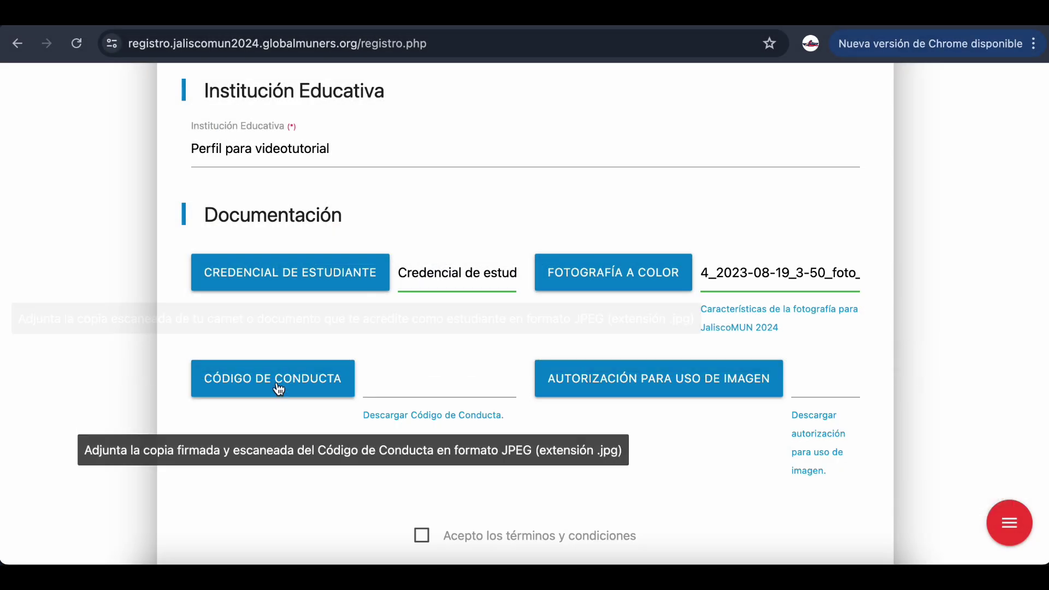
Attach Código de conducta.jpeg and the image-use authorization file, then review the form
left_click(282, 382)
left_click(529, 270)
left_click(794, 420)
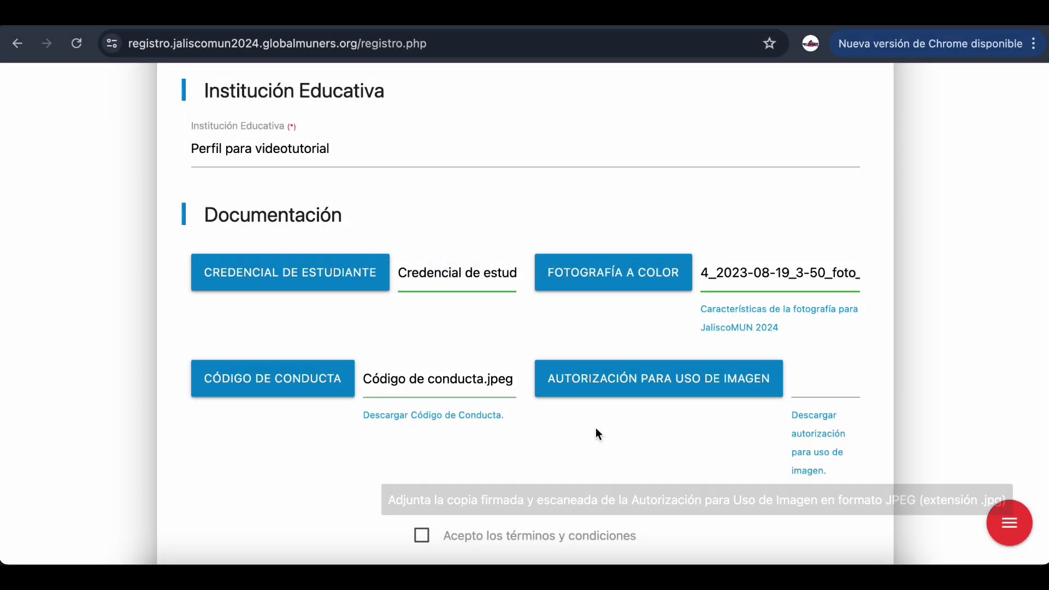
left_click(586, 392)
left_click(534, 235)
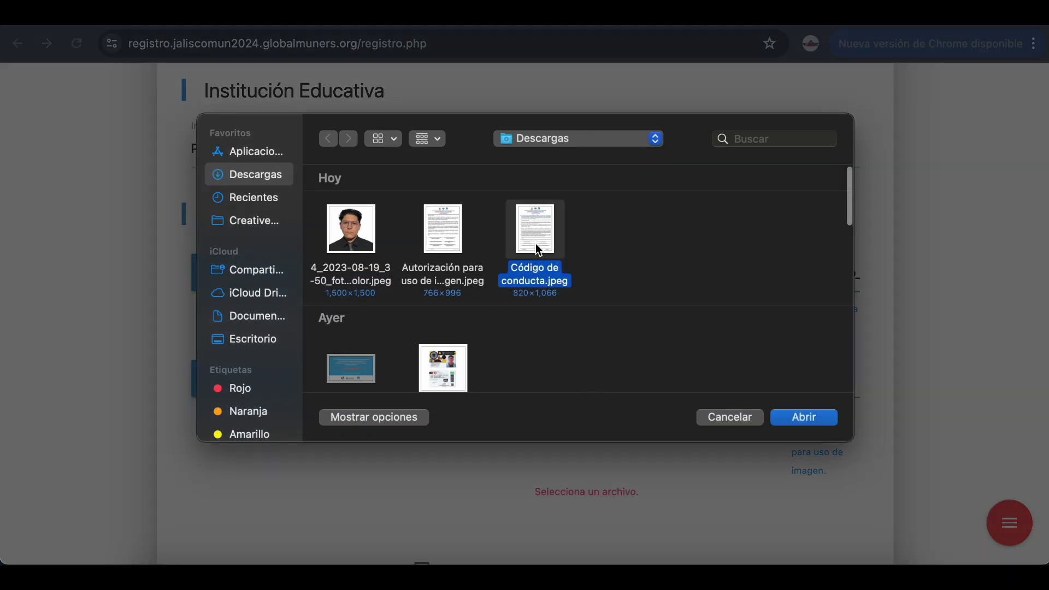
left_click(790, 418)
scroll(943, 420, "down", 2)
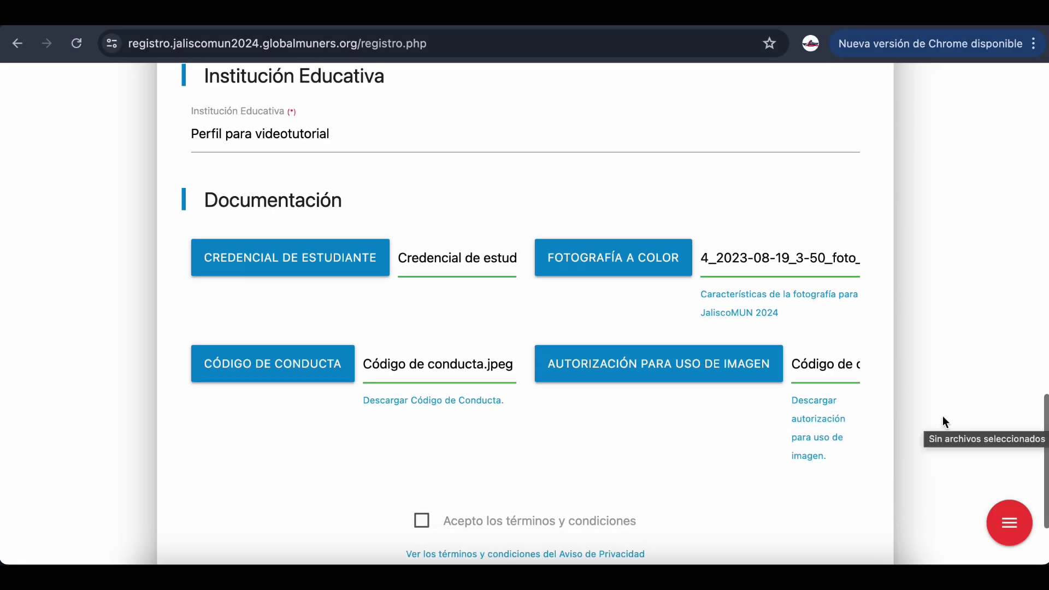
scroll(943, 419, "up", 6)
scroll(942, 420, "up", 2)
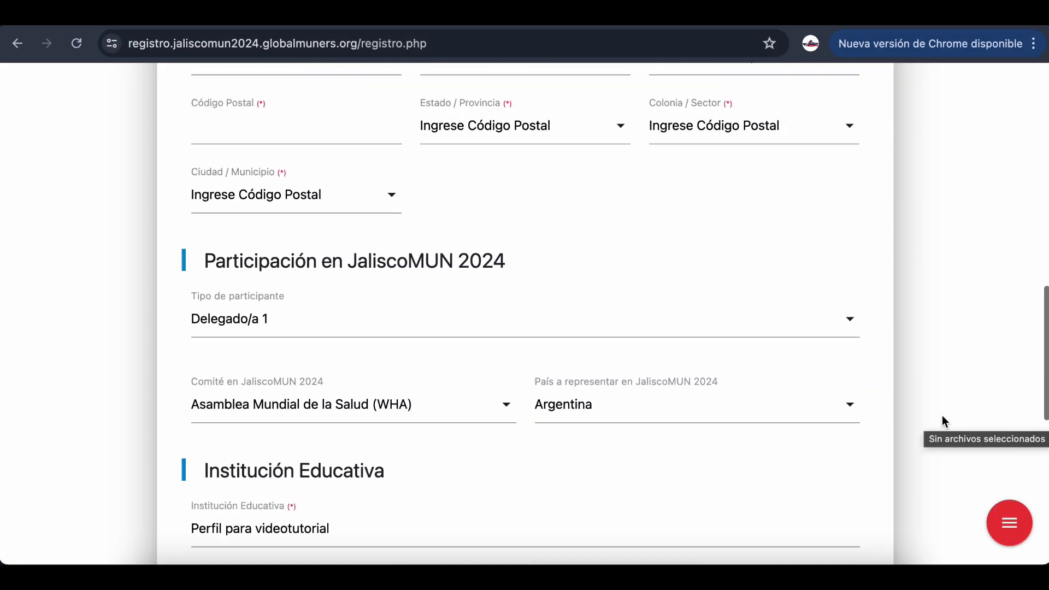
scroll(554, 250, "up", 2)
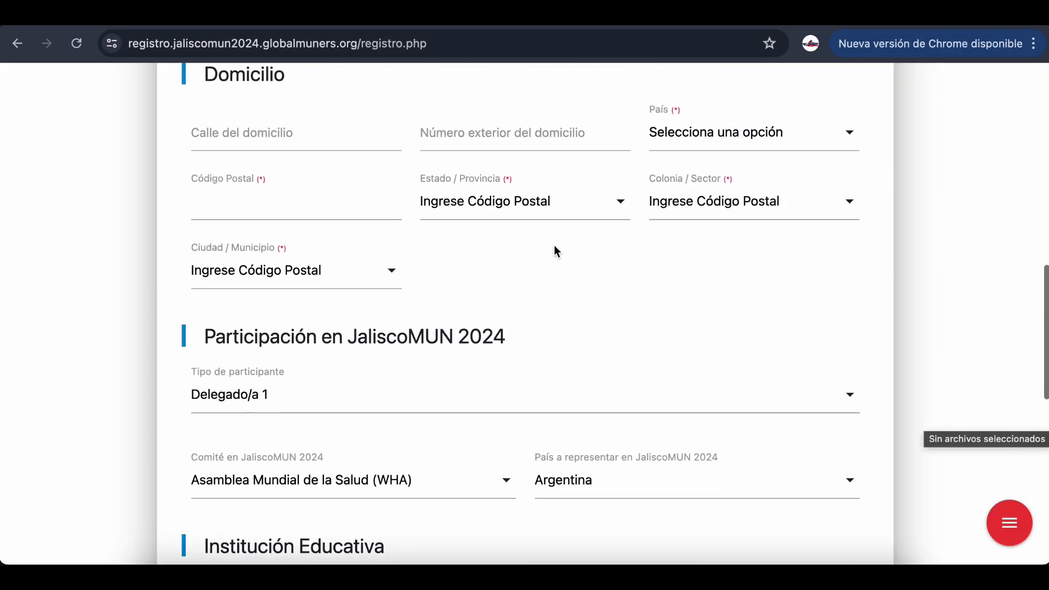
scroll(554, 250, "down", 6)
Set Tipo to Corresponsal - Prensa, Comité to Cuerpo de Prensa (CP), and Medio to the tutorial outlet
left_click(770, 140)
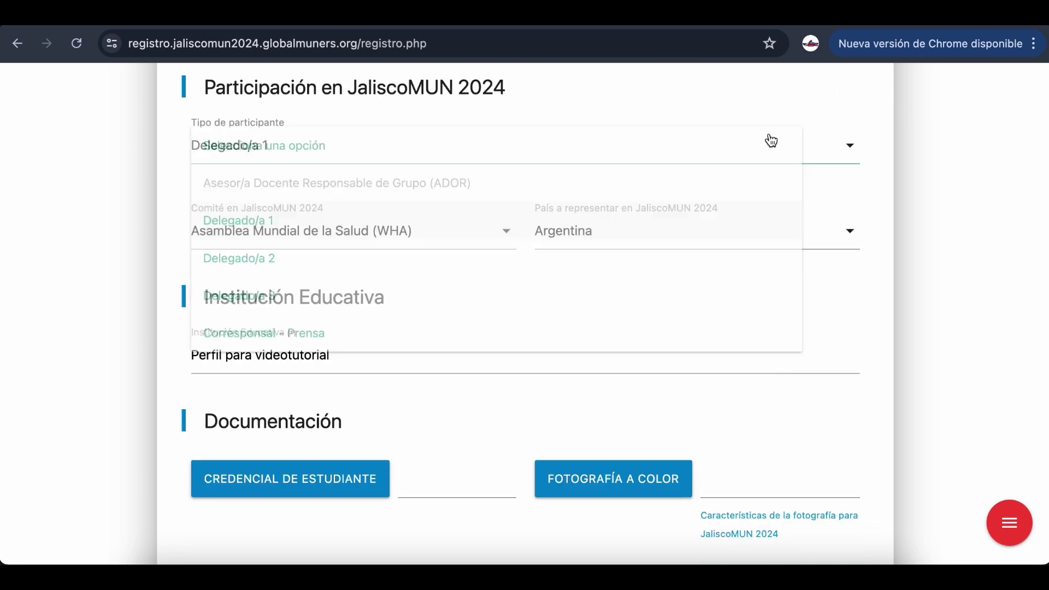
left_click(466, 357)
left_click(475, 235)
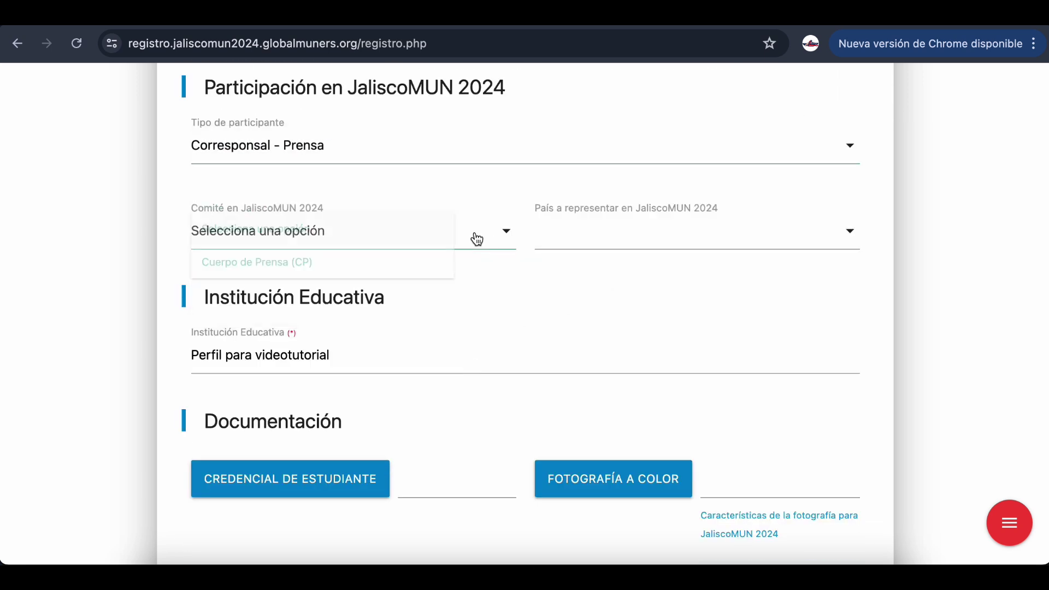
left_click(442, 284)
left_click(644, 237)
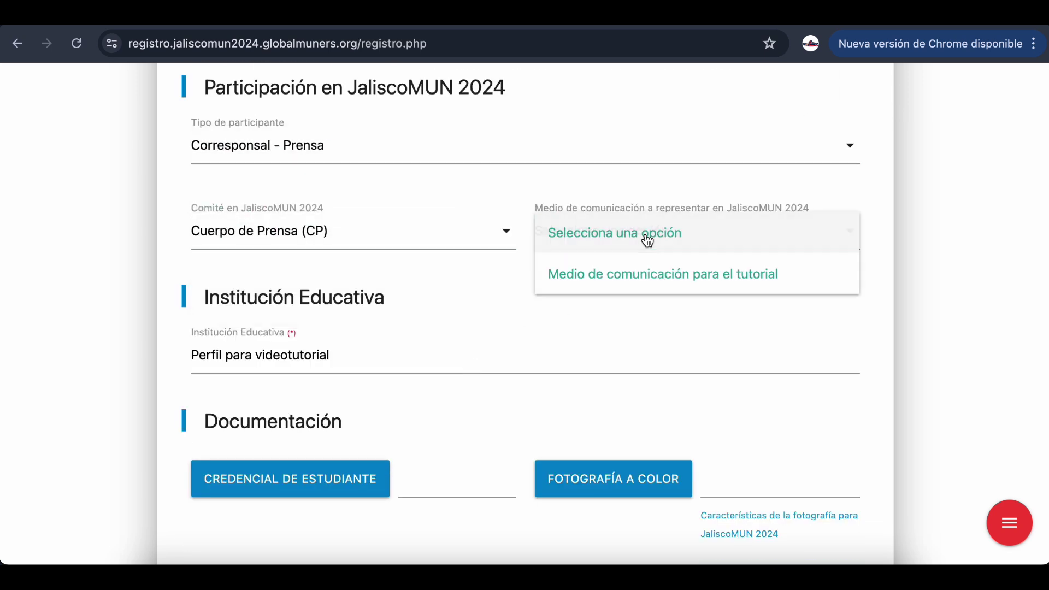
left_click(657, 278)
Attach the student ID card image and the colour photo
scroll(582, 320, "down", 2)
scroll(583, 322, "down", 1)
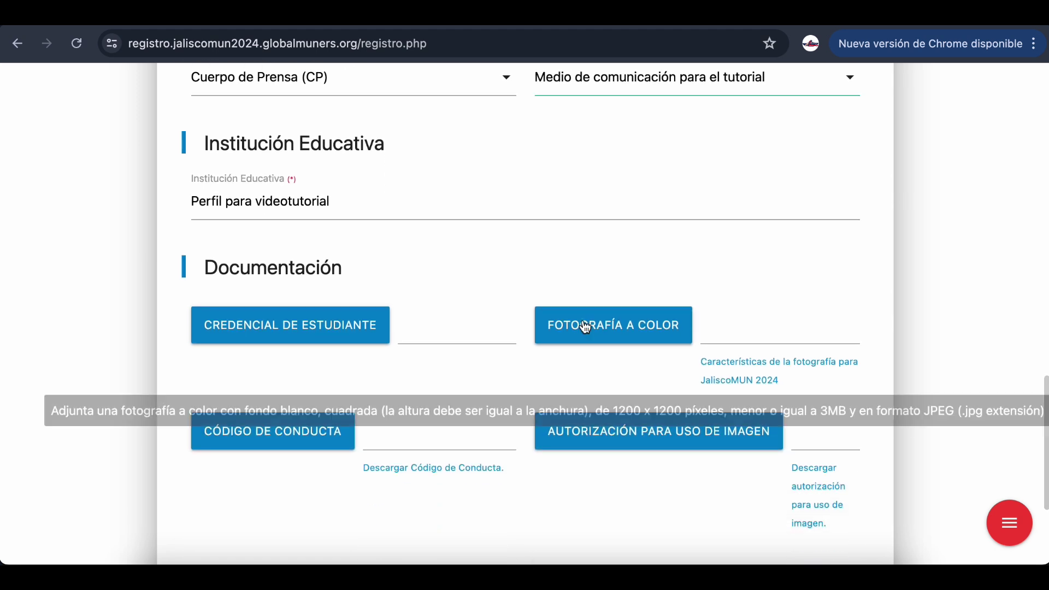
left_click(342, 314)
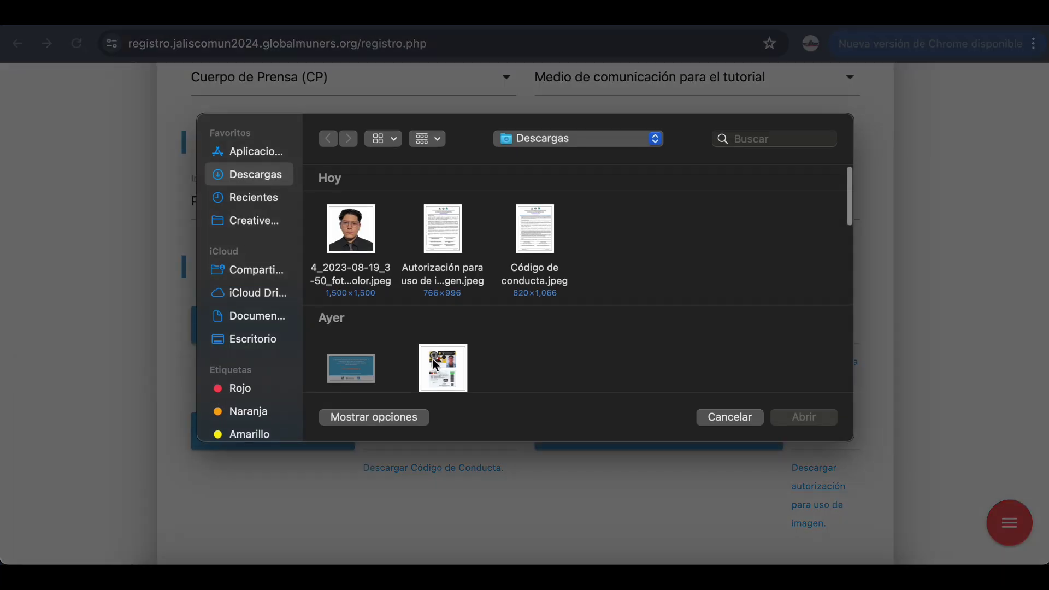
left_click(442, 345)
left_click(803, 396)
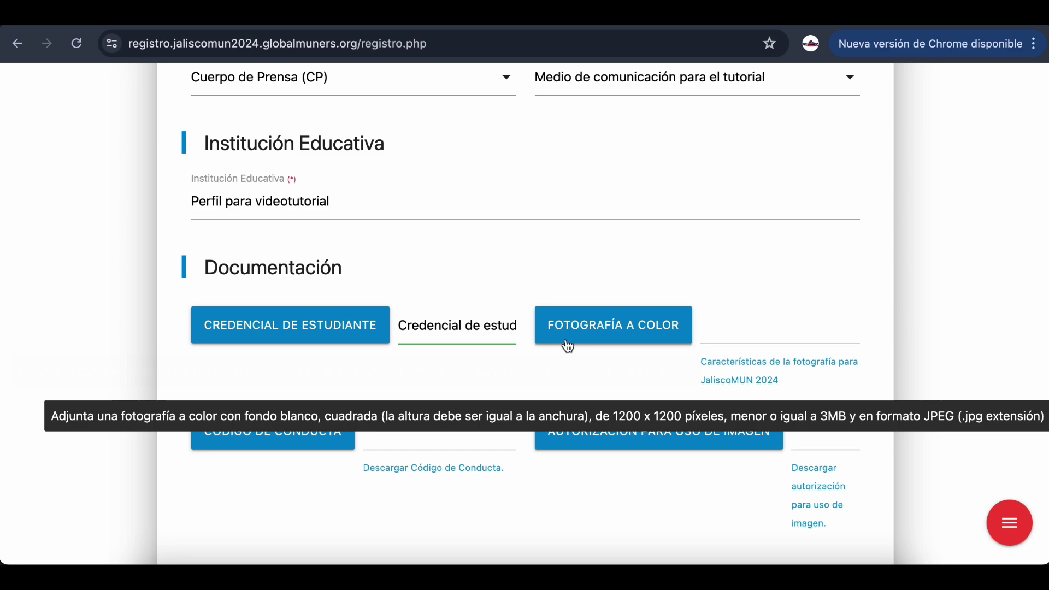
left_click(564, 330)
left_click(367, 239)
left_click(782, 420)
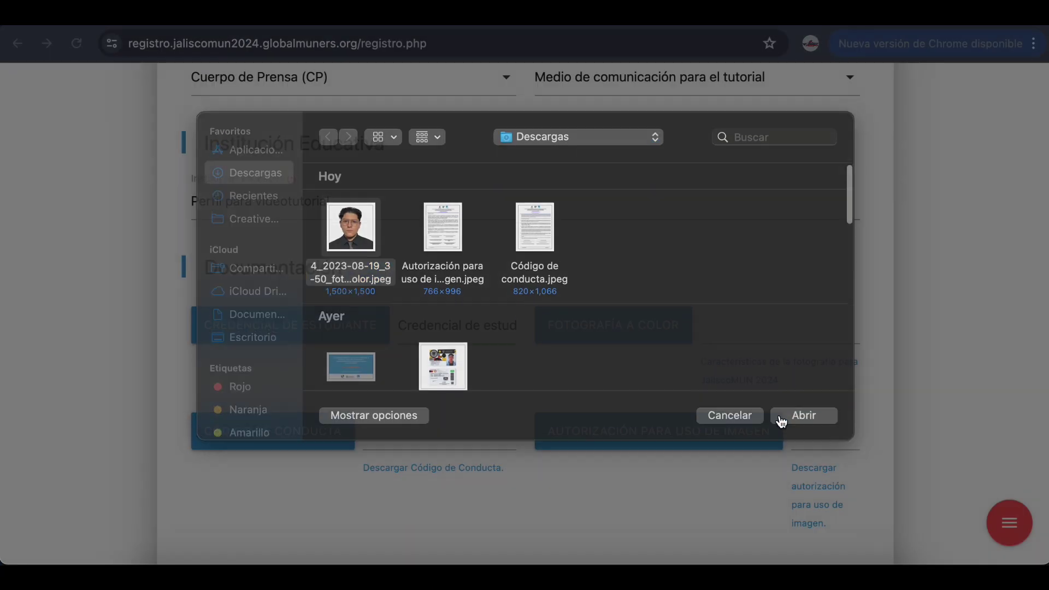
Attach Código de conducta.jpeg and the image-use authorization, and accept the terms
left_click(298, 421)
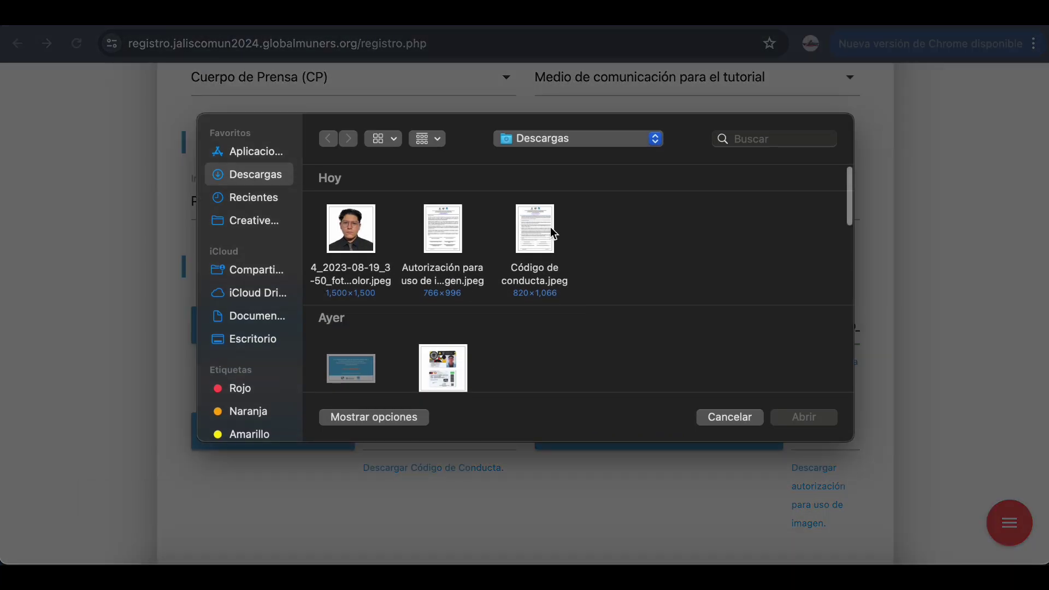
left_click(538, 225)
left_click(800, 418)
left_click(705, 444)
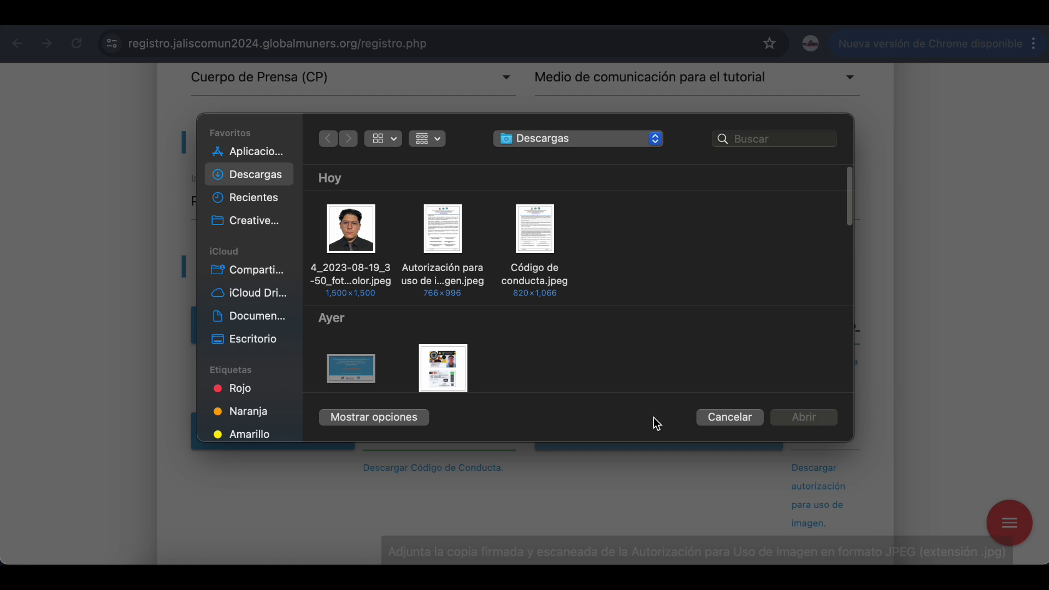
left_click(453, 245)
left_click(792, 417)
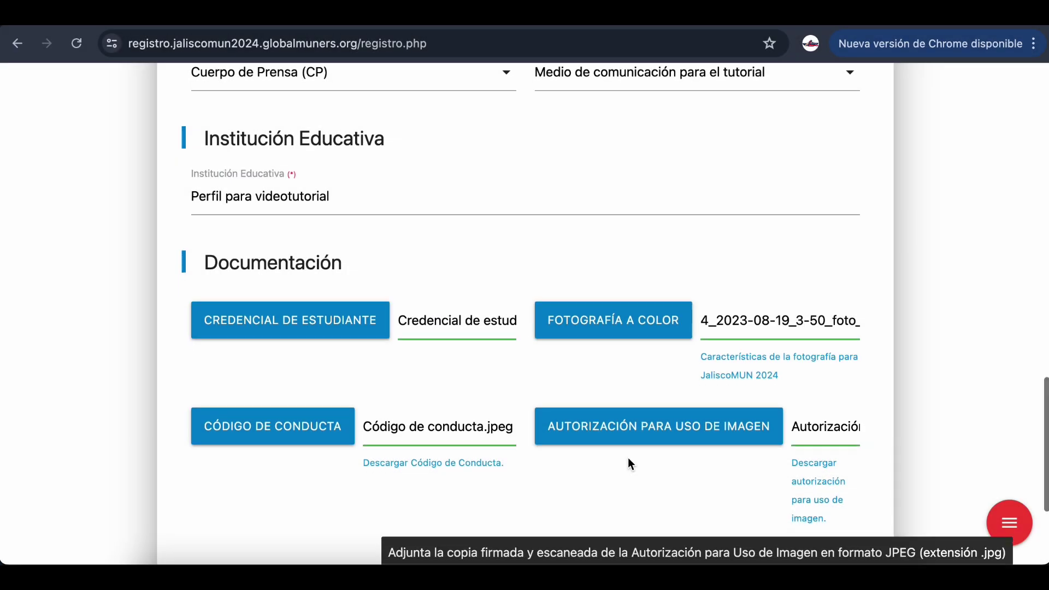
scroll(627, 457, "down", 3)
left_click(422, 466)
scroll(605, 428, "up", 1)
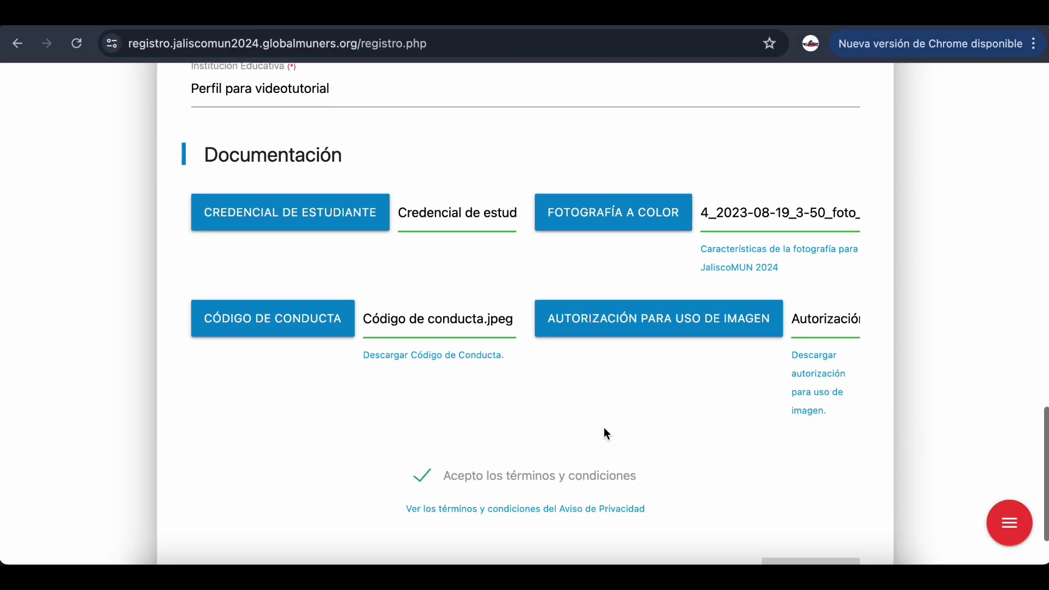